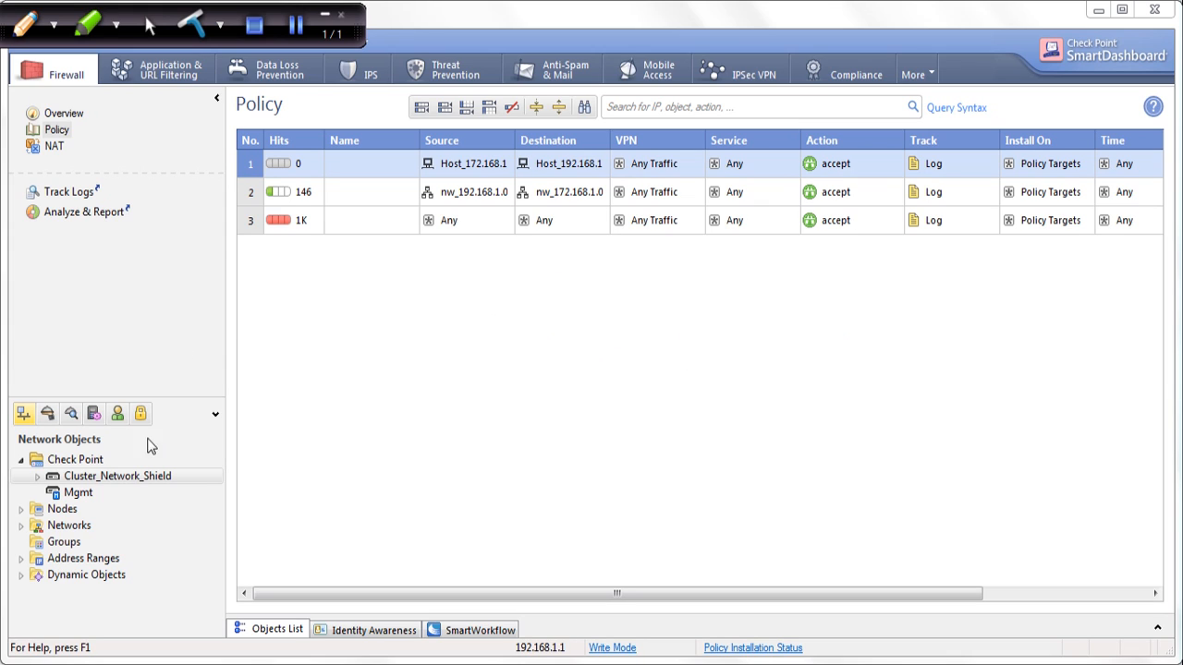
# Open the properties of Cluster_Network_Shield and review its general settings and the list of cluster members
pyautogui.doubleClick(126, 475)
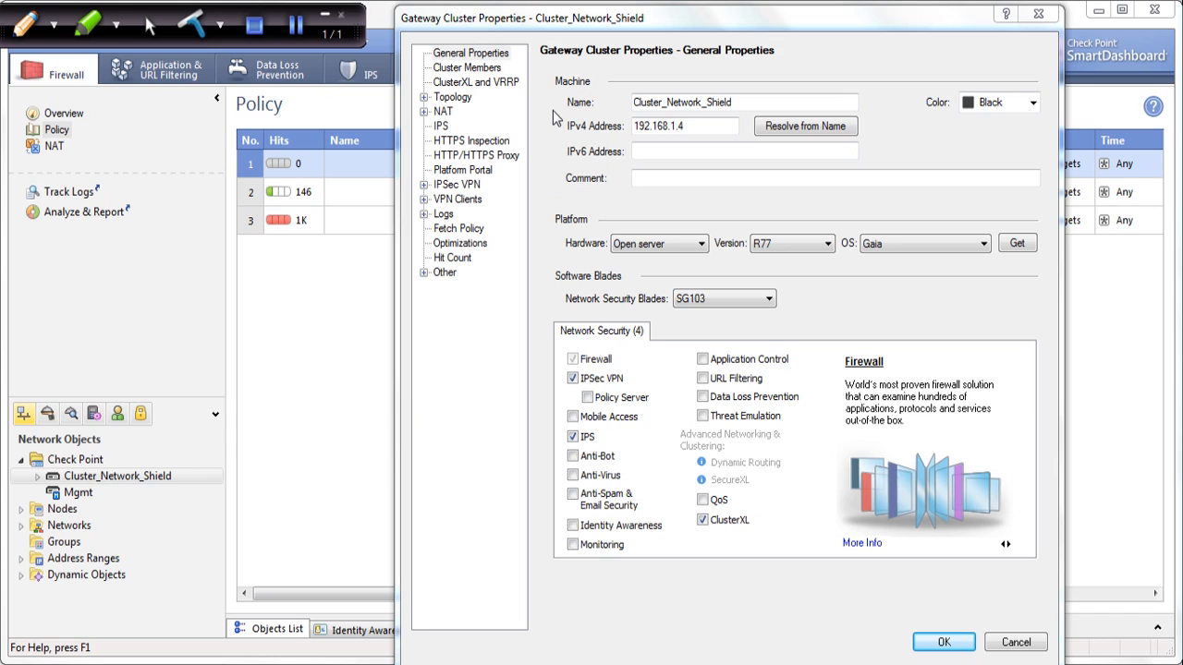
pyautogui.moveTo(748, 104); pyautogui.dragTo(634, 104)
pyautogui.moveTo(706, 127); pyautogui.dragTo(633, 128)
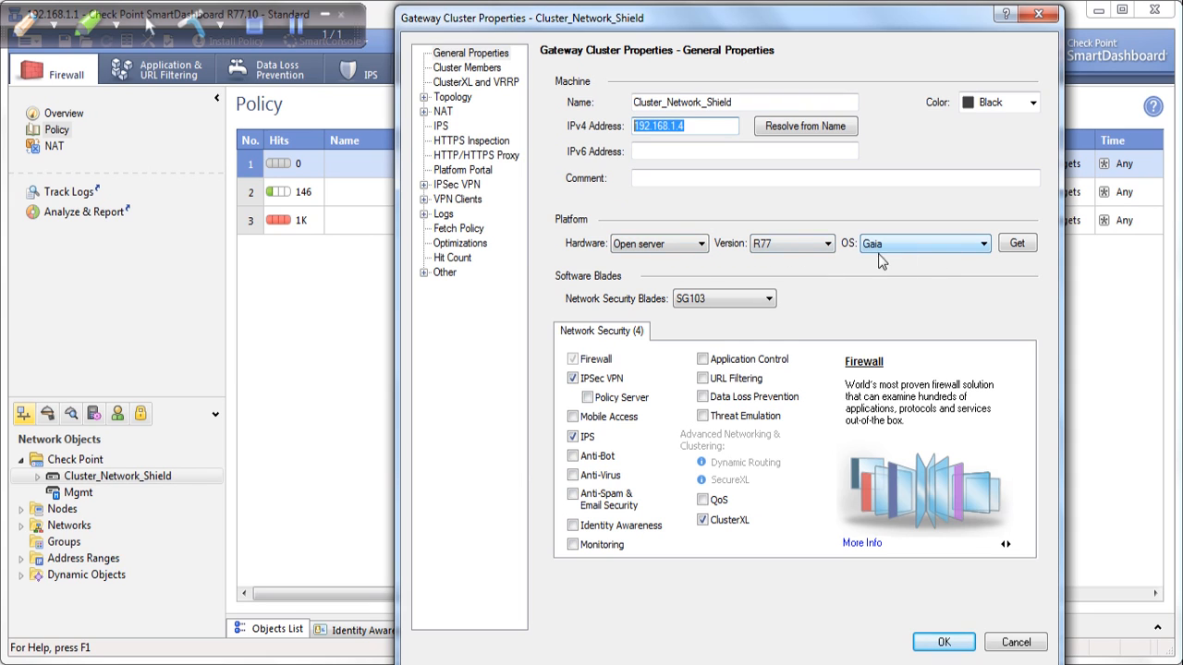
pyautogui.click(465, 70)
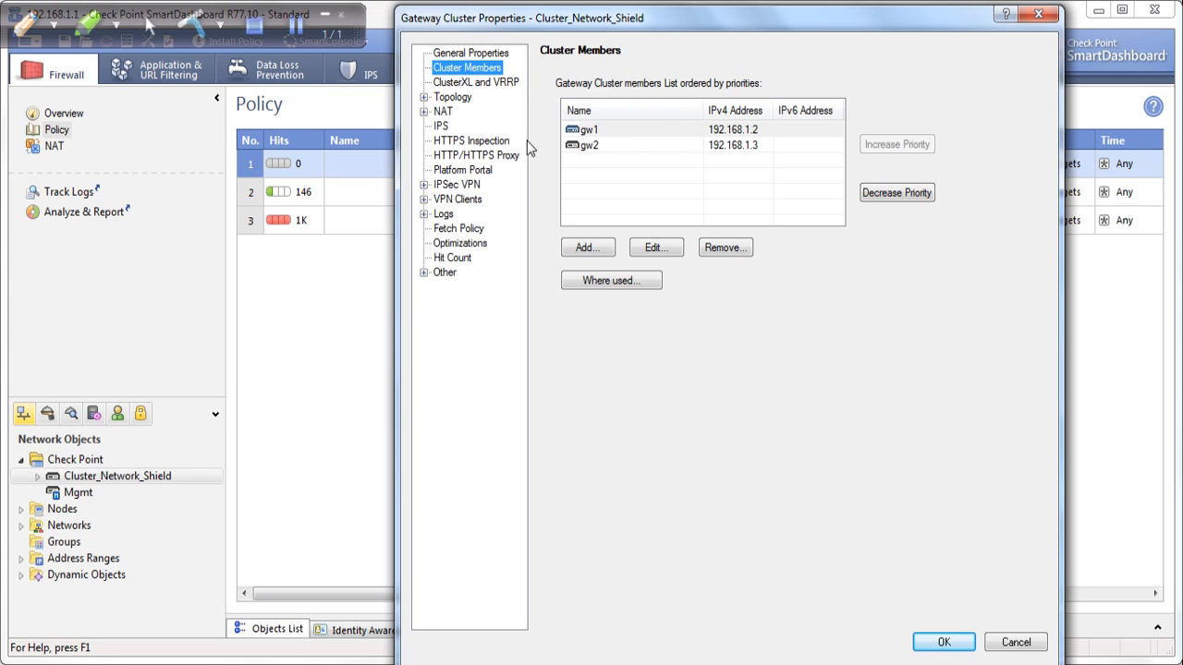
# Change the ClusterXL mode of Cluster_Network_Shield to Load Sharing with Unicast and accept the cluster properties
pyautogui.click(458, 83)
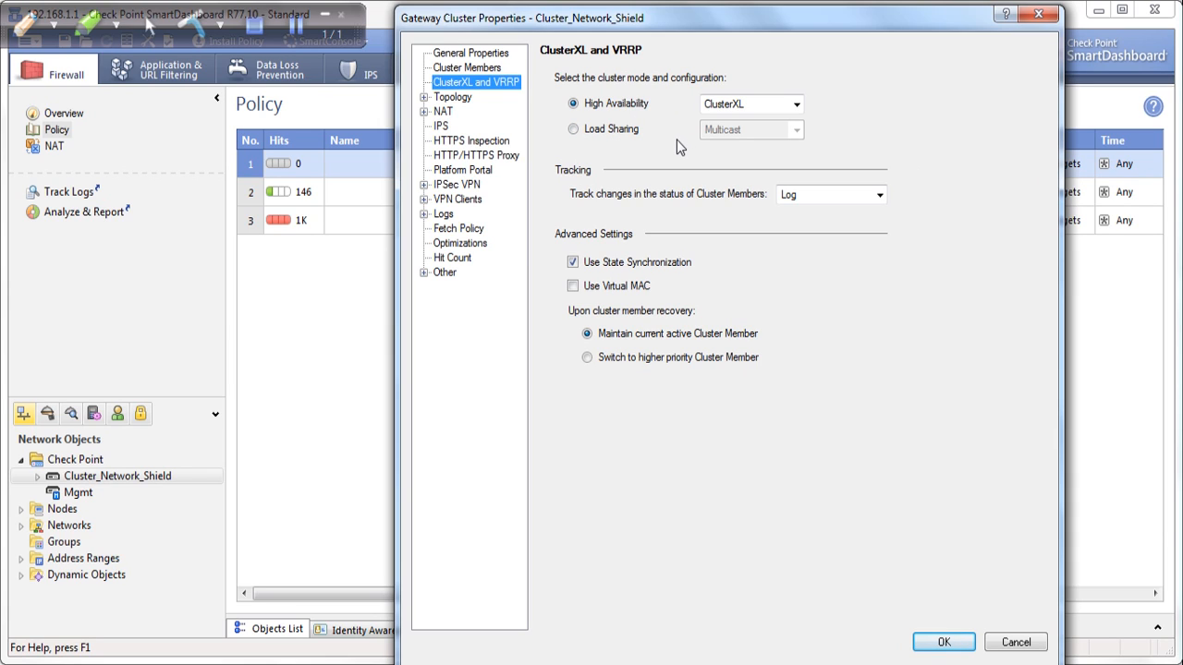
pyautogui.click(573, 130)
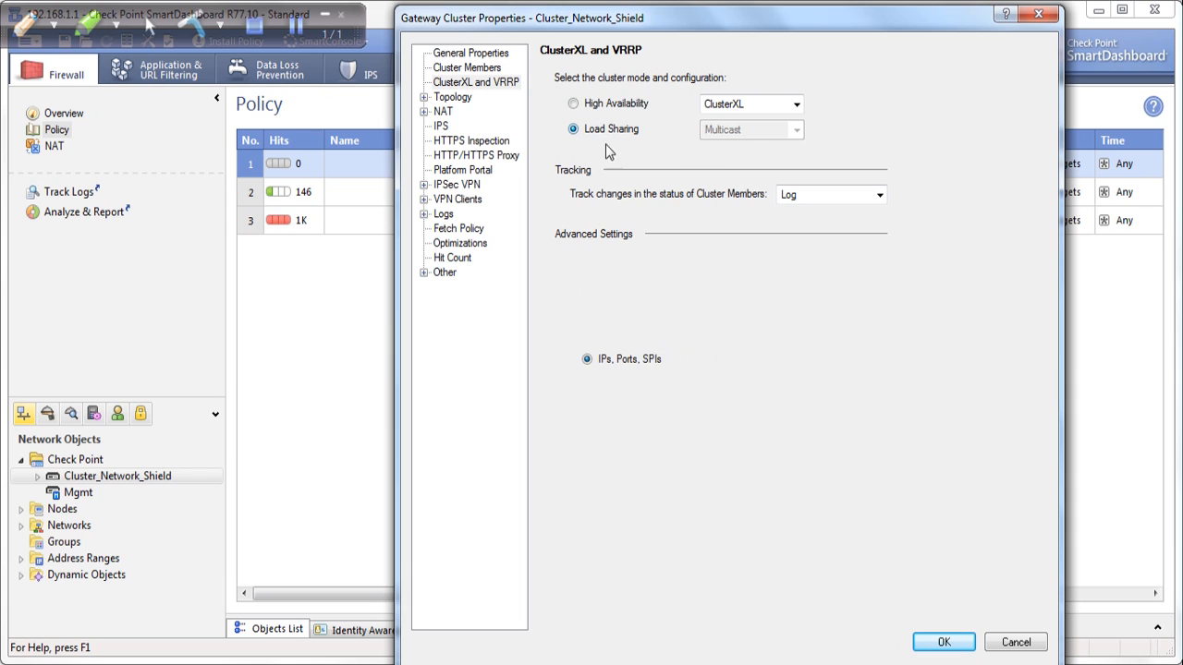
pyautogui.click(739, 127)
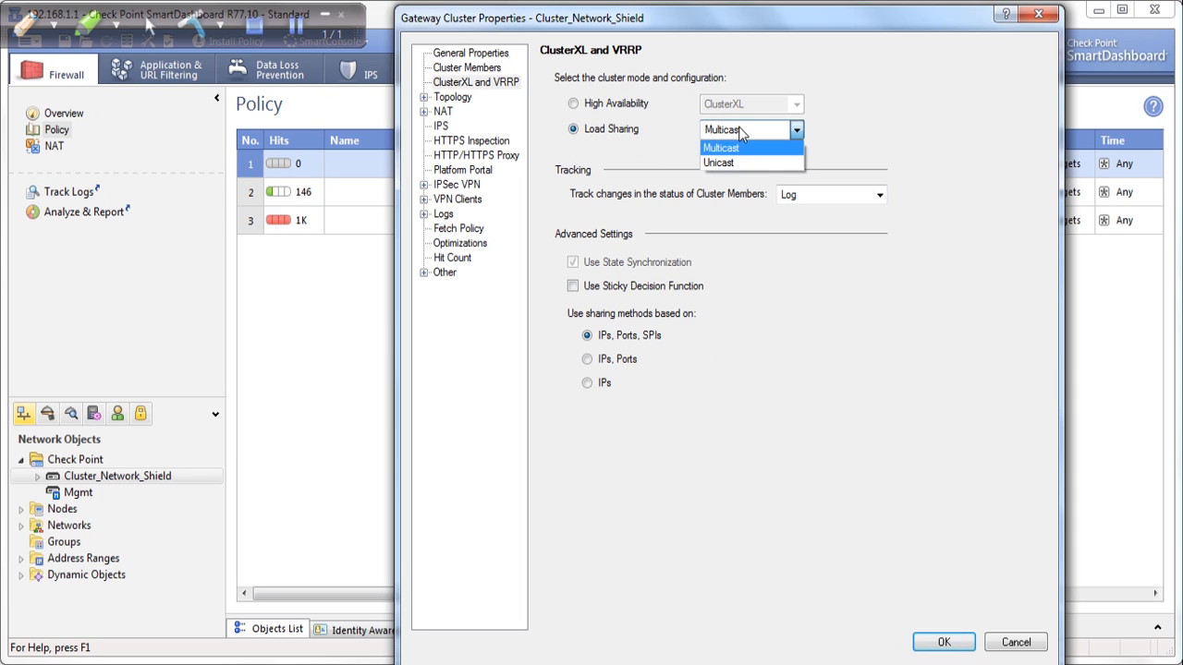
pyautogui.click(733, 162)
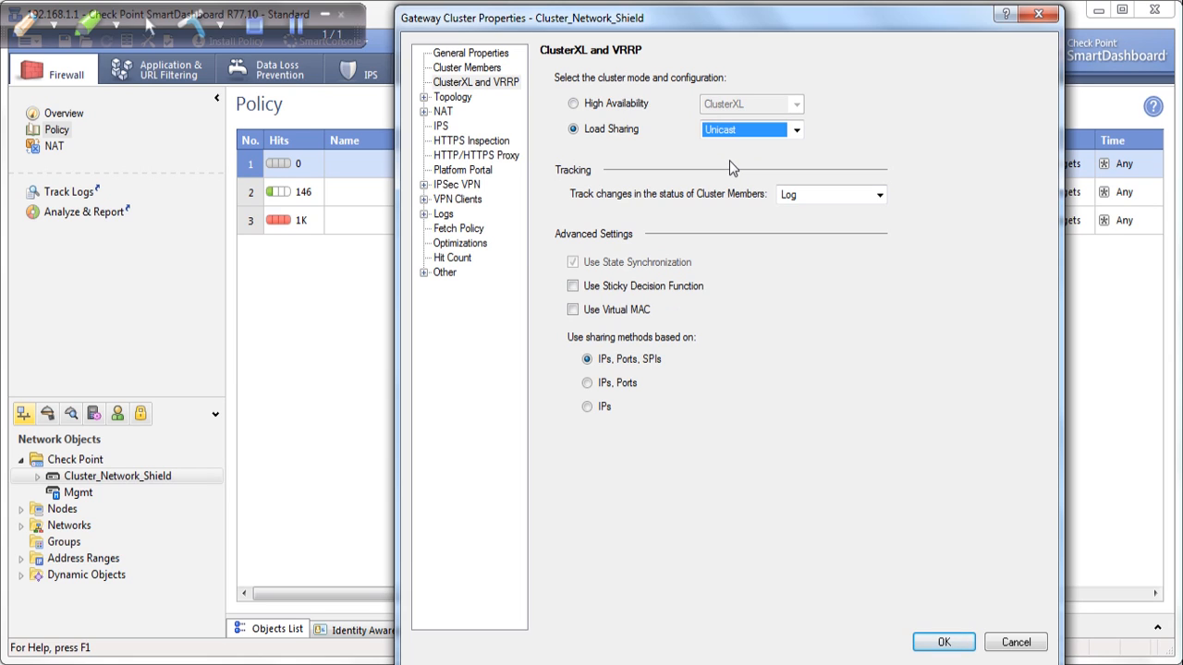
pyautogui.click(26, 24)
pyautogui.moveTo(571, 116); pyautogui.dragTo(652, 111)
pyautogui.moveTo(585, 143)
pyautogui.mouseDown()
pyautogui.moveTo(636, 142)
pyautogui.moveTo(572, 129)
pyautogui.moveTo(585, 130)
pyautogui.mouseUp()
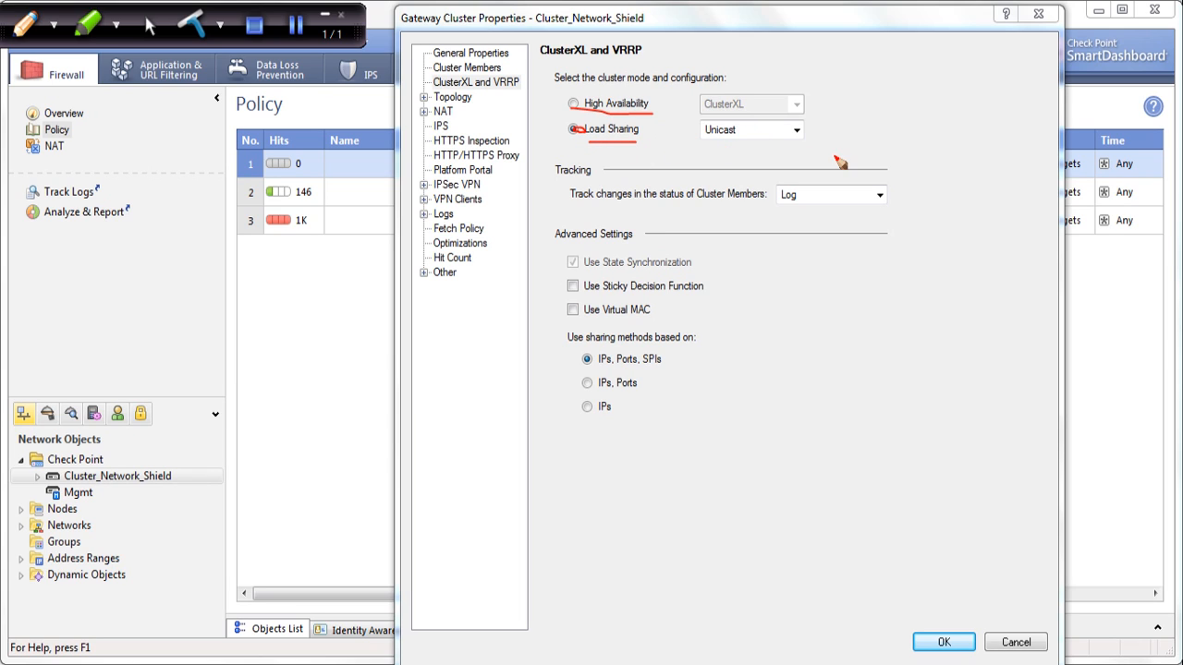
pyautogui.moveTo(700, 155); pyautogui.dragTo(833, 153)
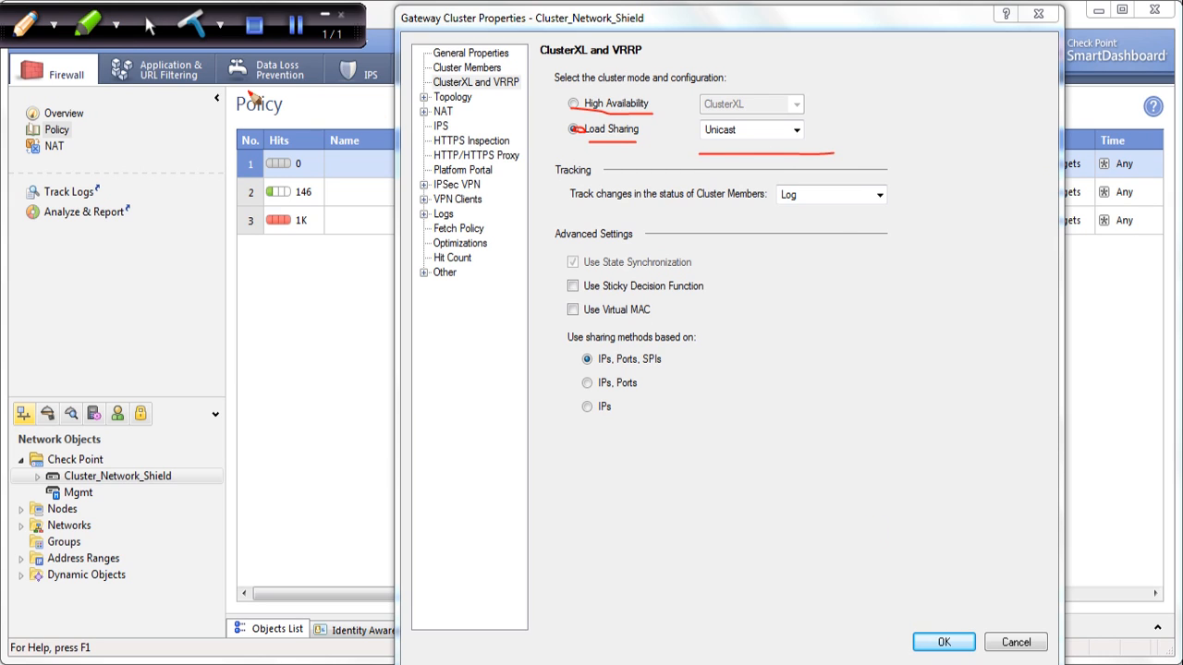
pyautogui.click(942, 643)
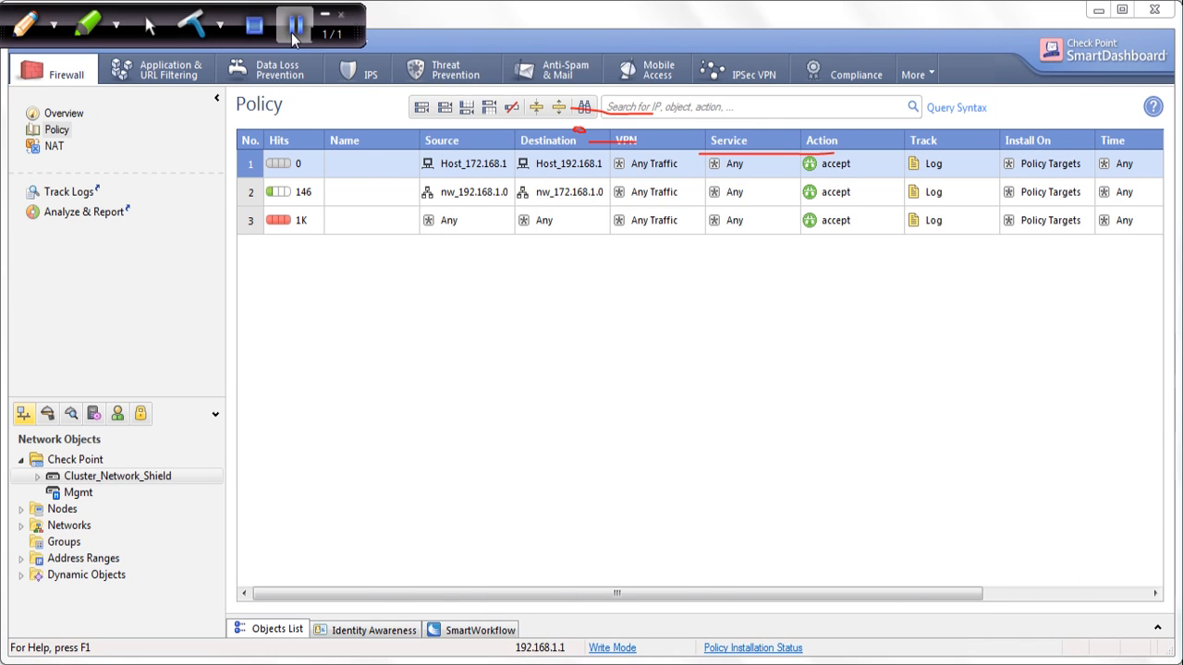
# Try to install the database on the Mgmt server
pyautogui.click(326, 15)
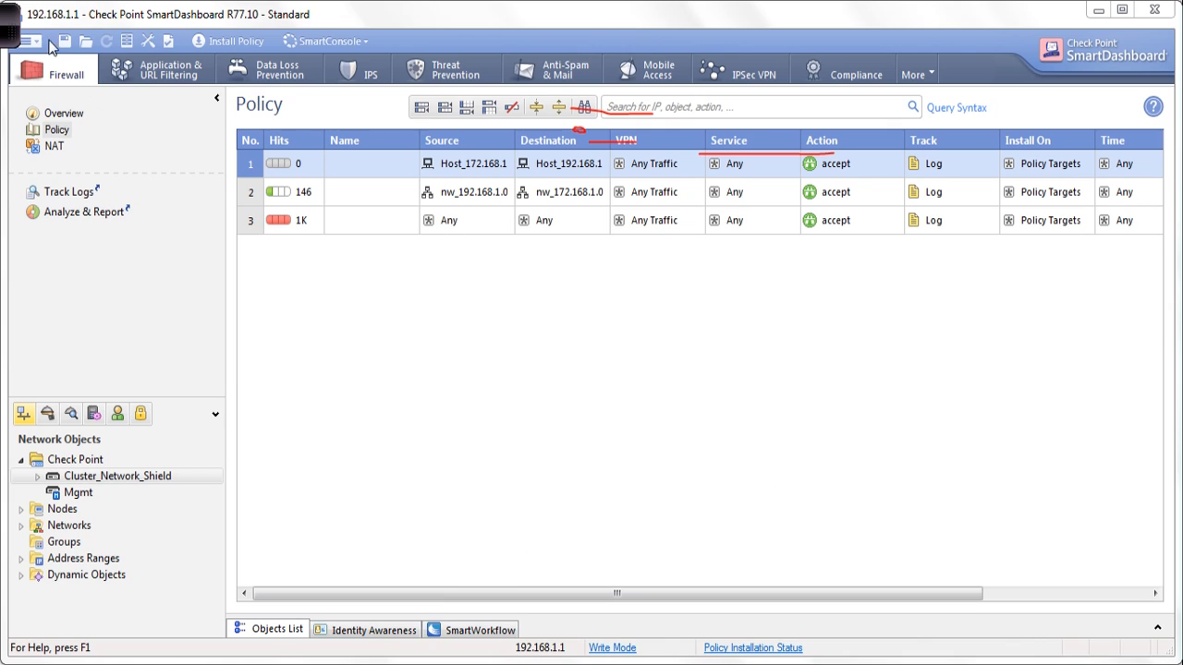
pyautogui.click(42, 43)
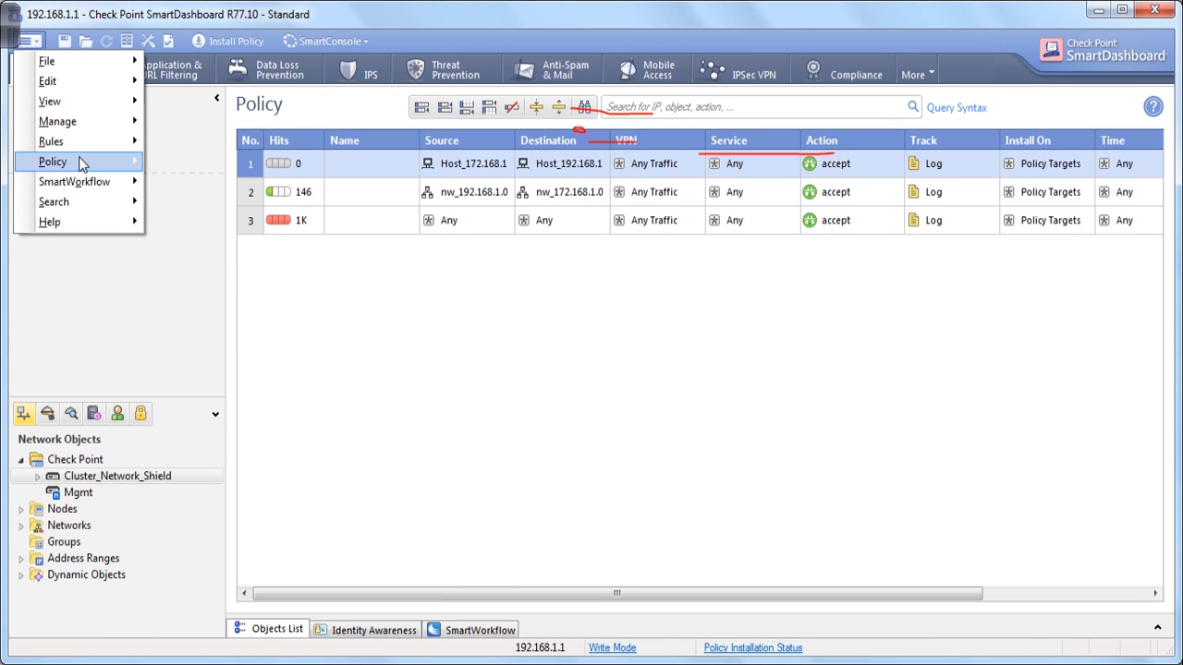
pyautogui.moveTo(80, 162)
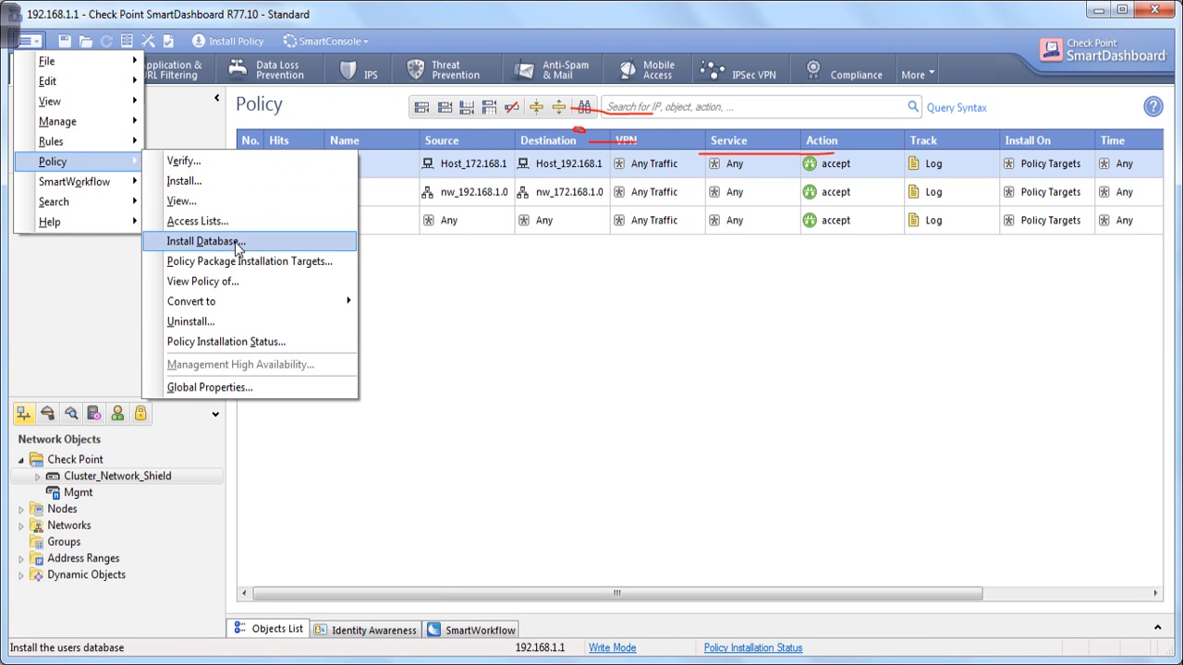
pyautogui.click(205, 242)
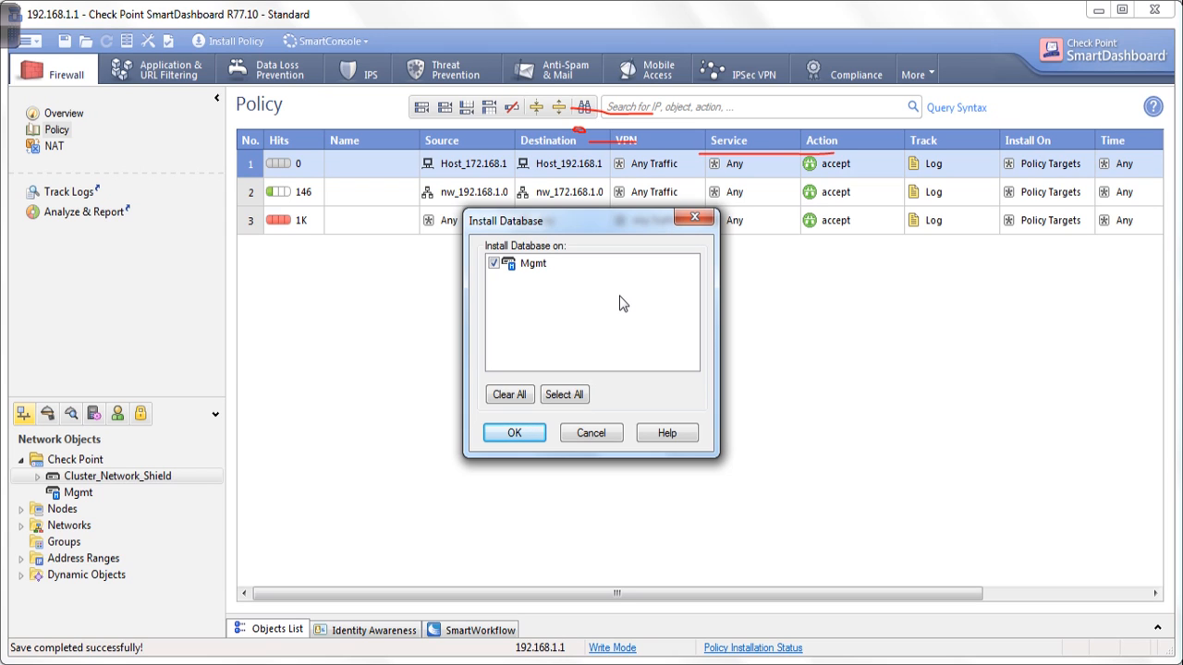
pyautogui.click(513, 433)
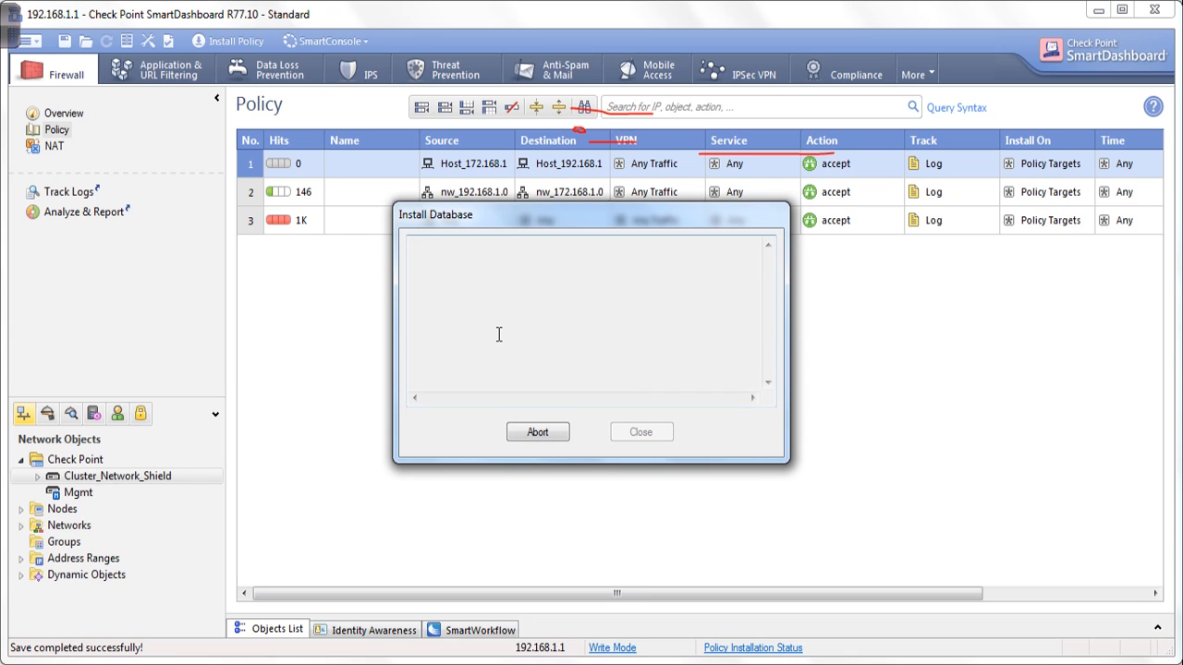
pyautogui.click(10, 33)
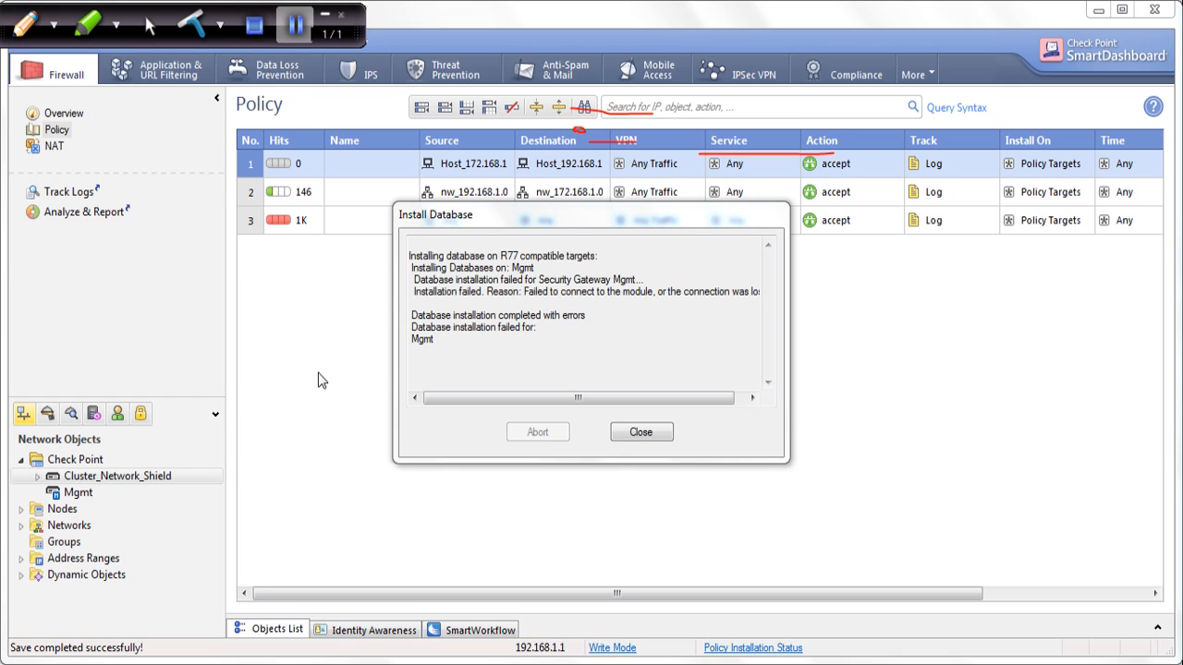
# Examine the database installation report for Mgmt line by line, and close it
pyautogui.moveTo(415, 256); pyautogui.dragTo(602, 267)
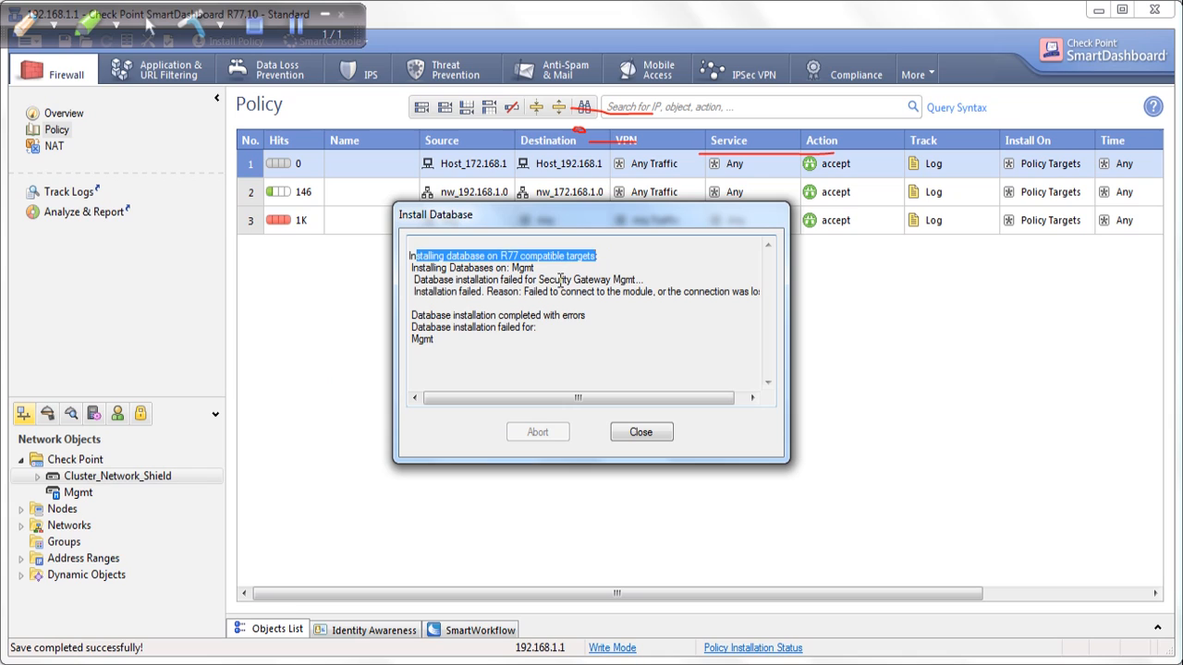
pyautogui.click(560, 274)
pyautogui.moveTo(431, 272); pyautogui.dragTo(545, 275)
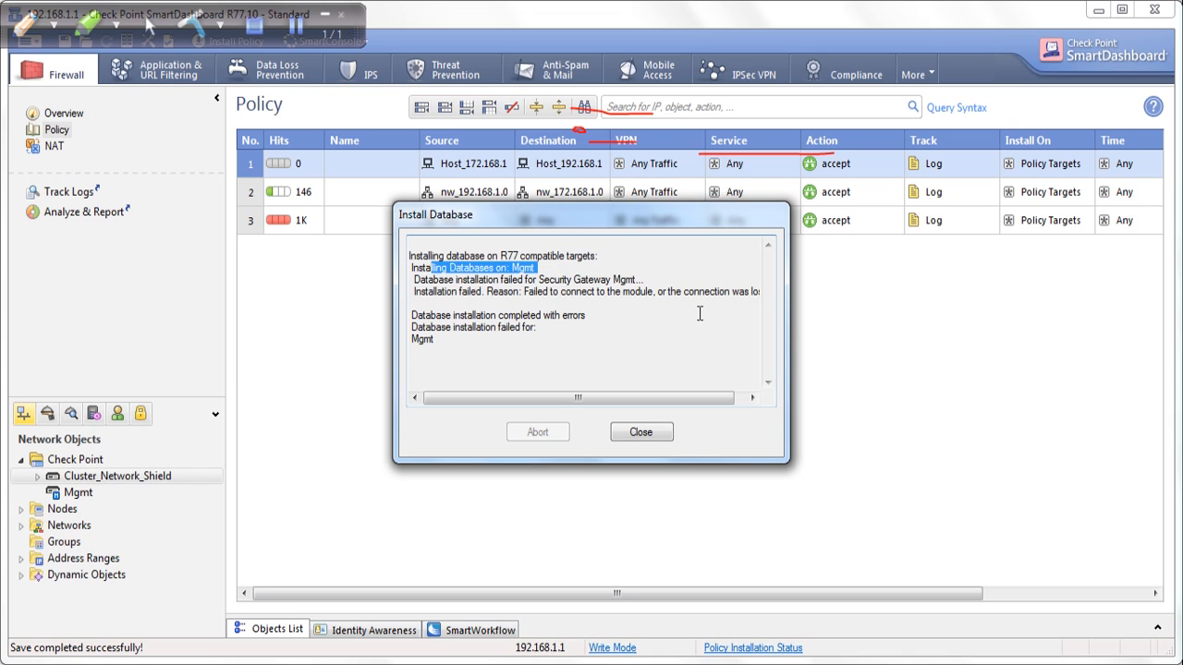
pyautogui.moveTo(475, 315); pyautogui.dragTo(604, 325)
pyautogui.moveTo(441, 328); pyautogui.dragTo(548, 334)
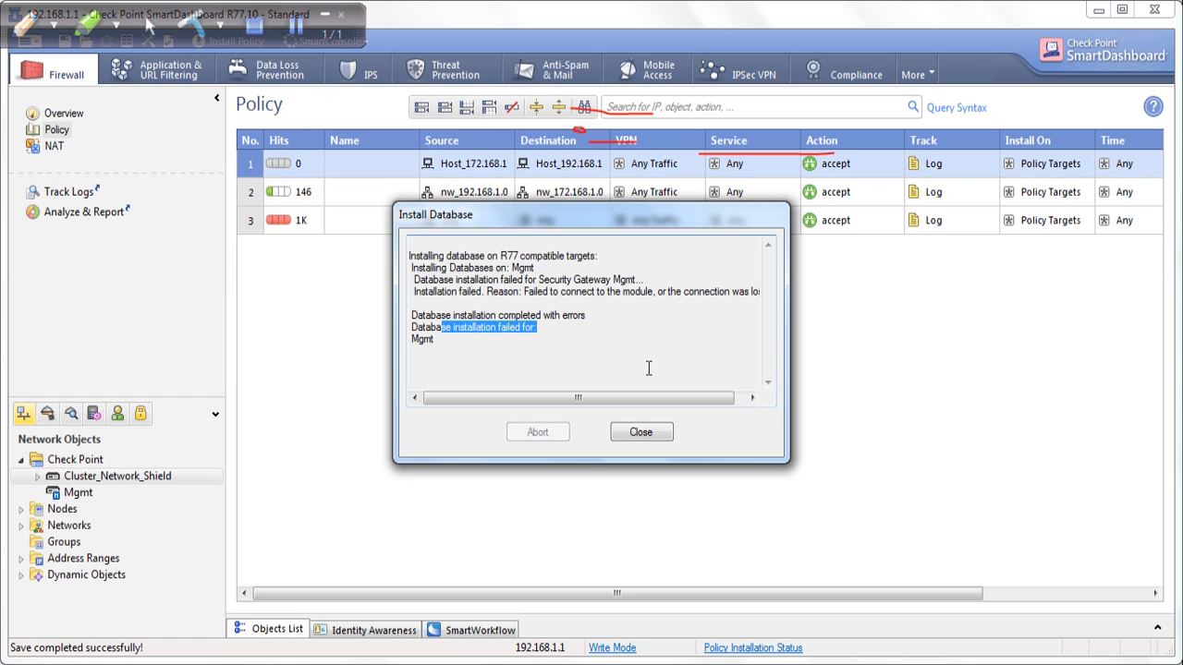
pyautogui.click(592, 338)
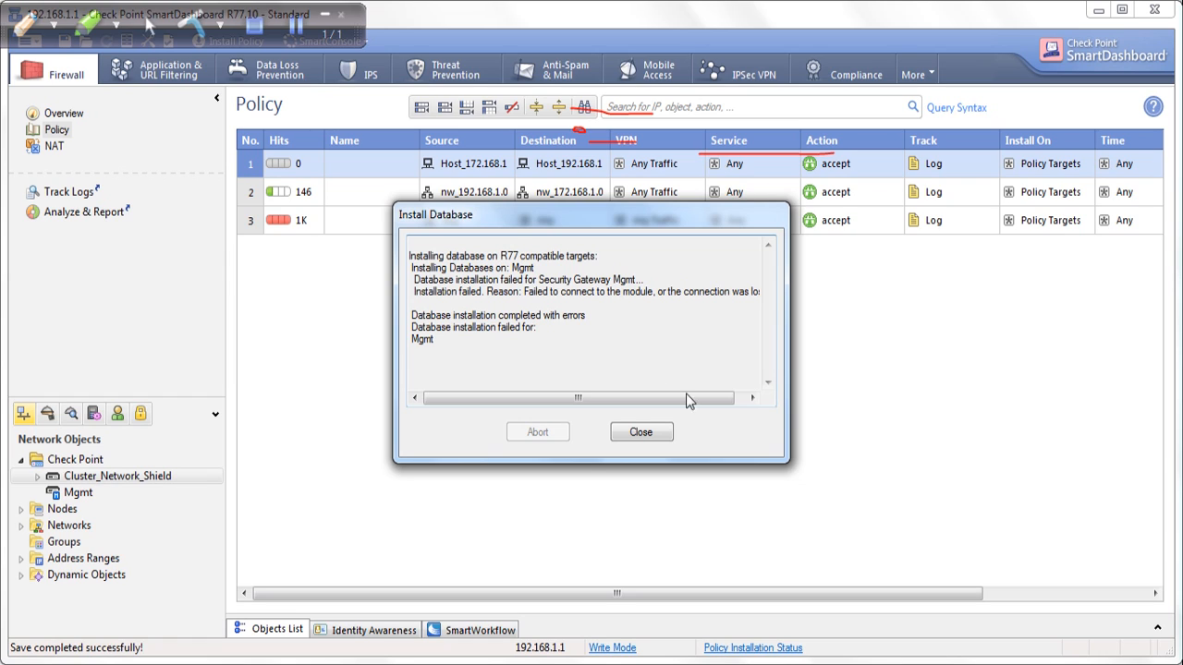
pyautogui.click(657, 432)
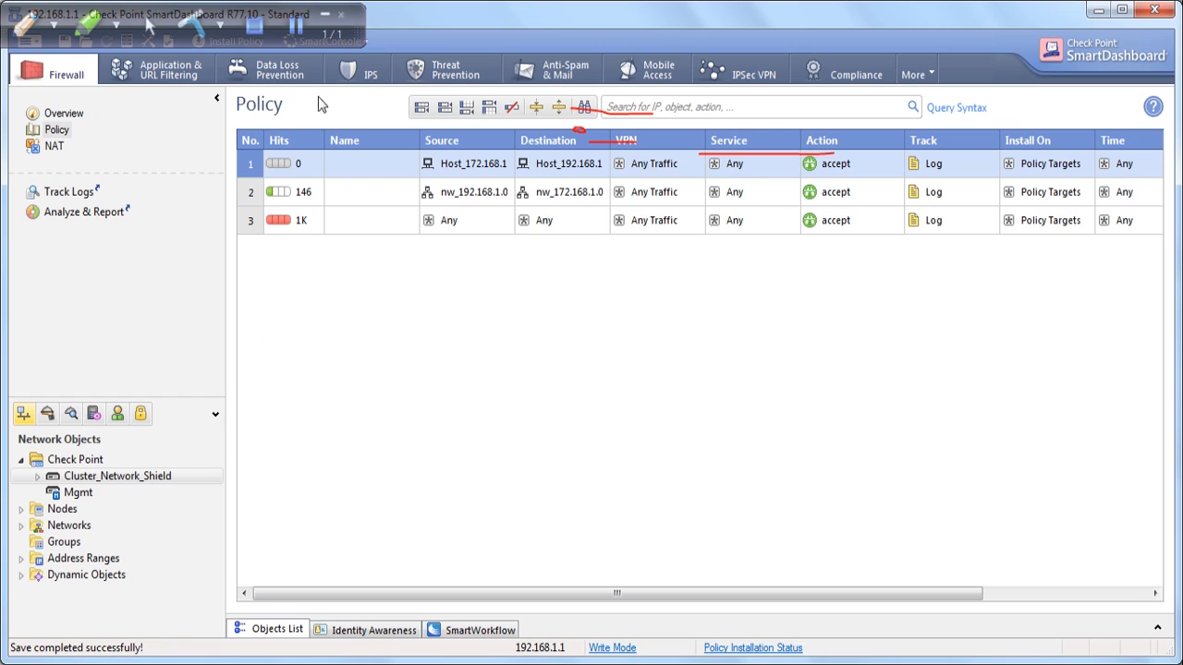
# Install the policy on Cluster_Network_Shield with Network Security included, keeping independent installation on each selected gateway
pyautogui.click(242, 41)
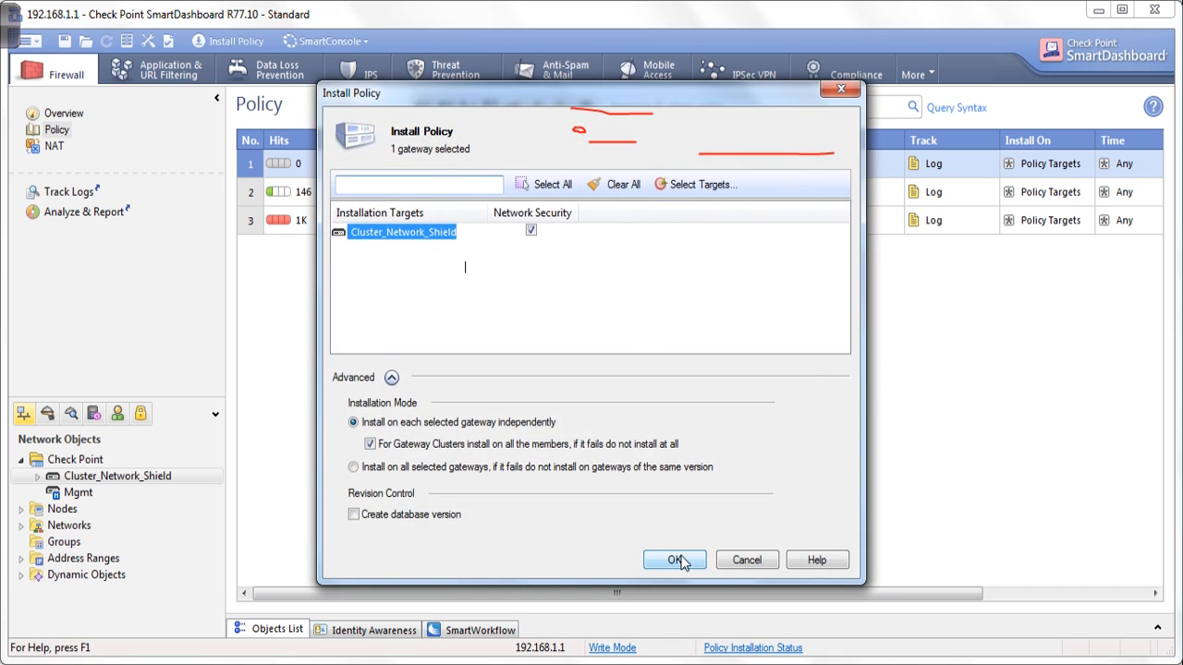
pyautogui.click(676, 561)
pyautogui.moveTo(7, 42)
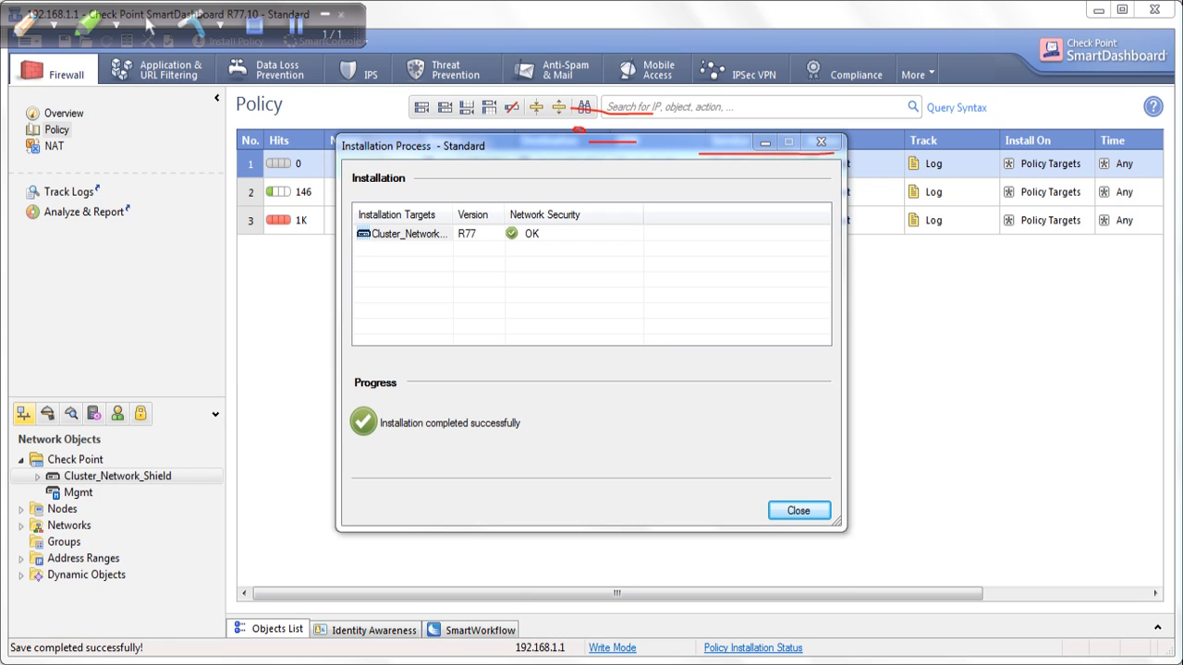
# Switch to the FW1 virtual machine in VMware Workstation and check its cluster status with cphaprob stat
pyautogui.moveTo(453, 664)
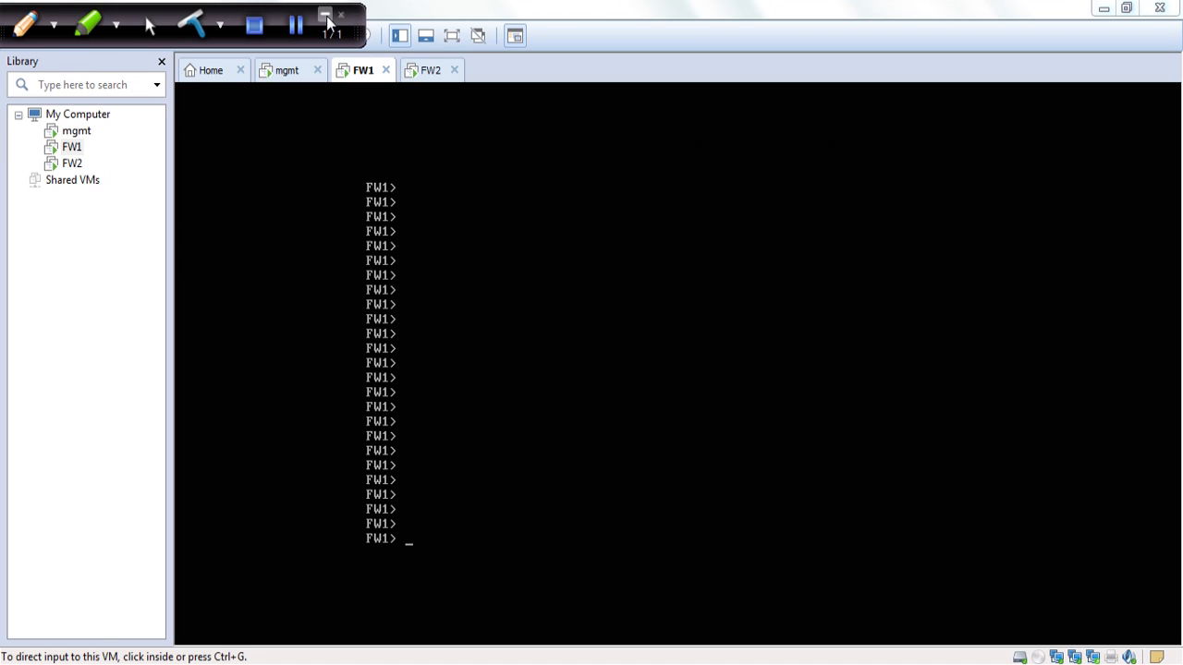
pyautogui.click(326, 17)
pyautogui.write('cph')
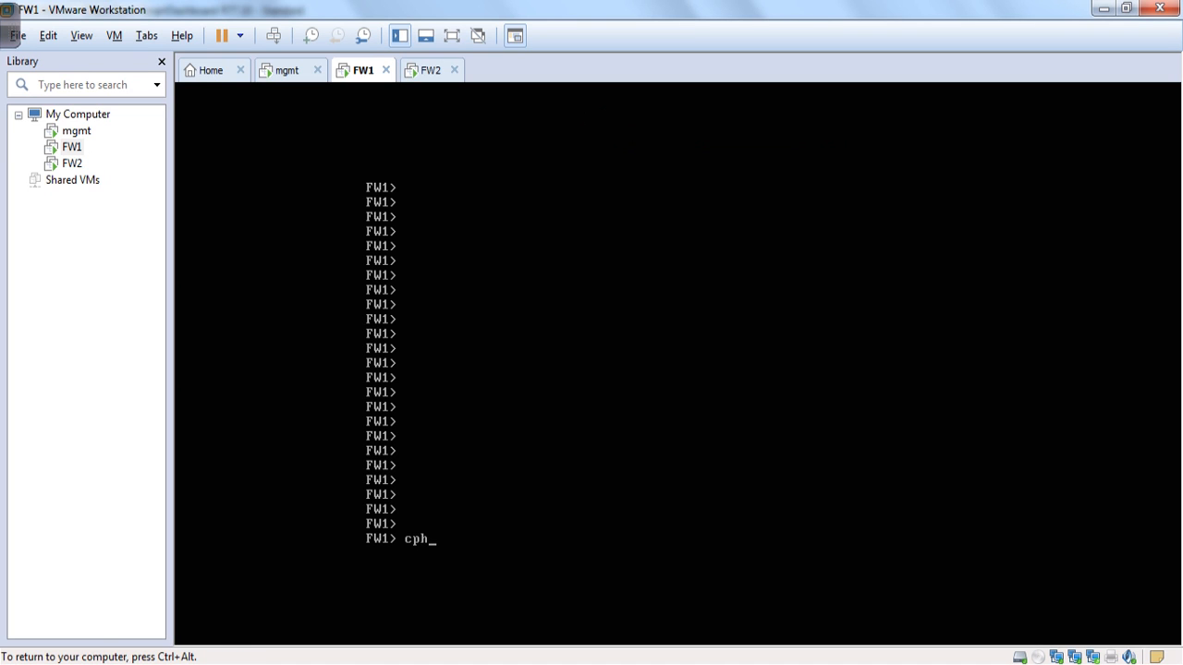
pyautogui.write('aprob stat')
pyautogui.press('Return')
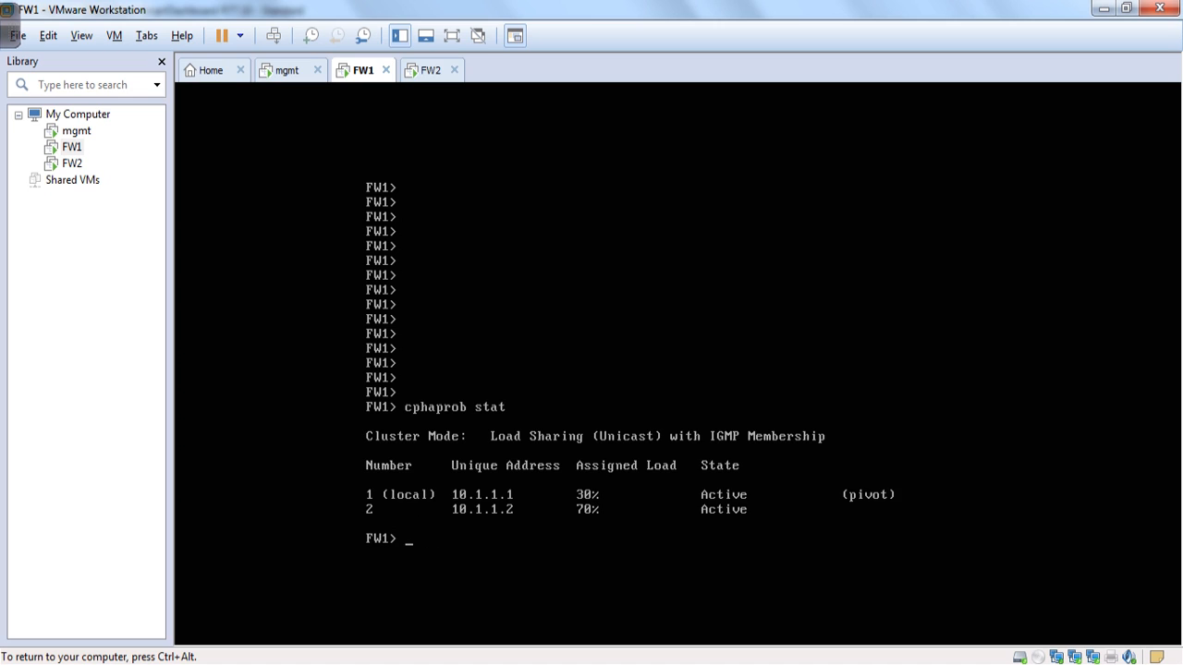
pyautogui.hotkey('ctrl', 'alt')
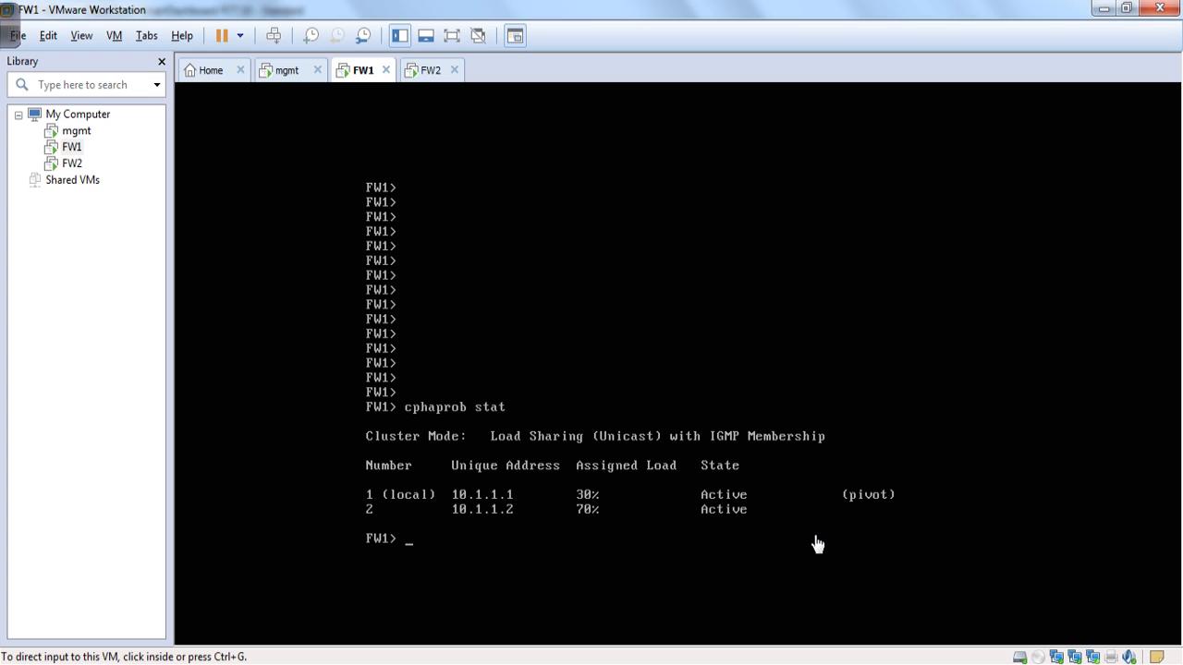
pyautogui.click(9, 35)
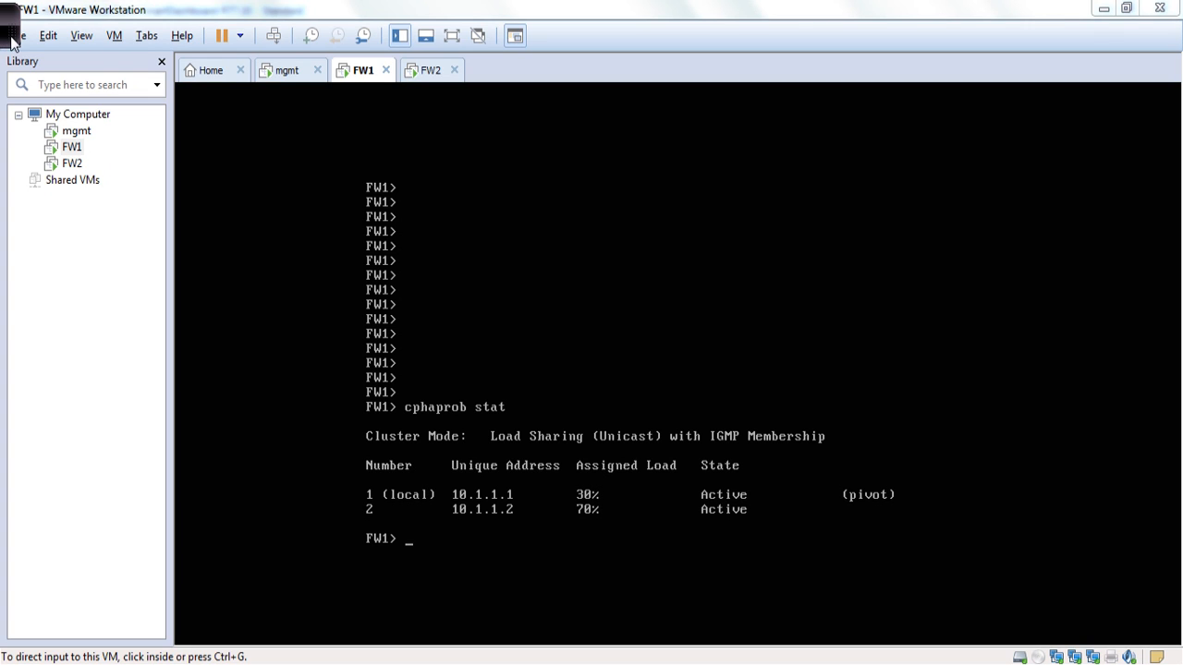
pyautogui.click(13, 39)
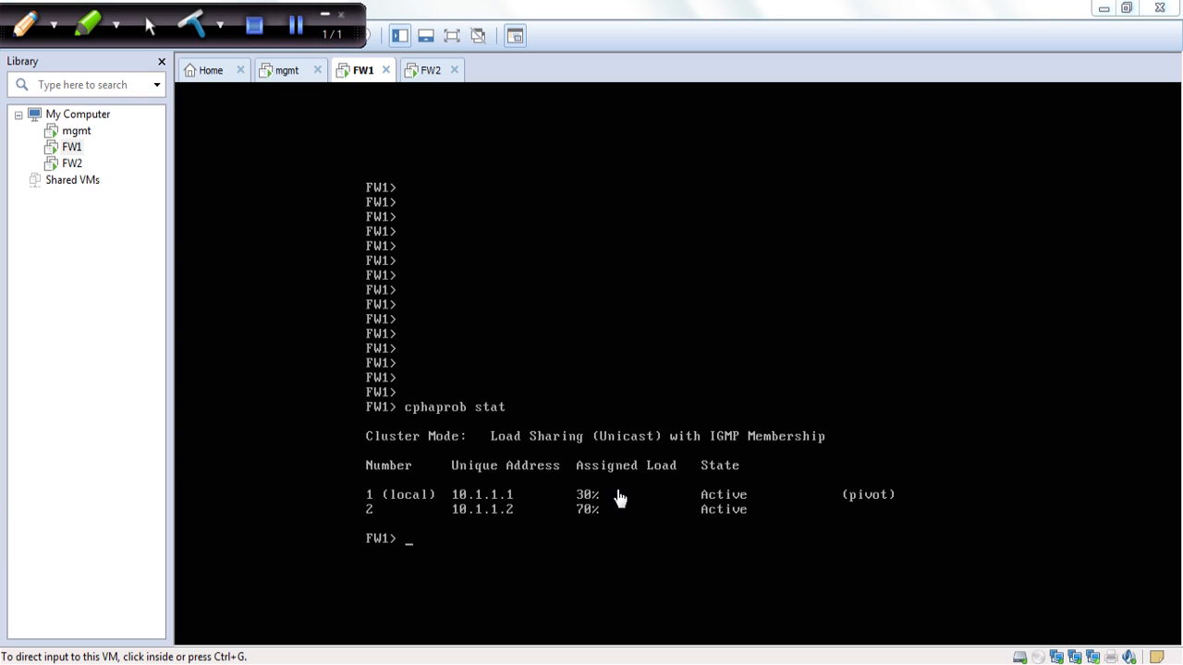
pyautogui.click(808, 305)
pyautogui.hotkey('ctrl', 'alt')
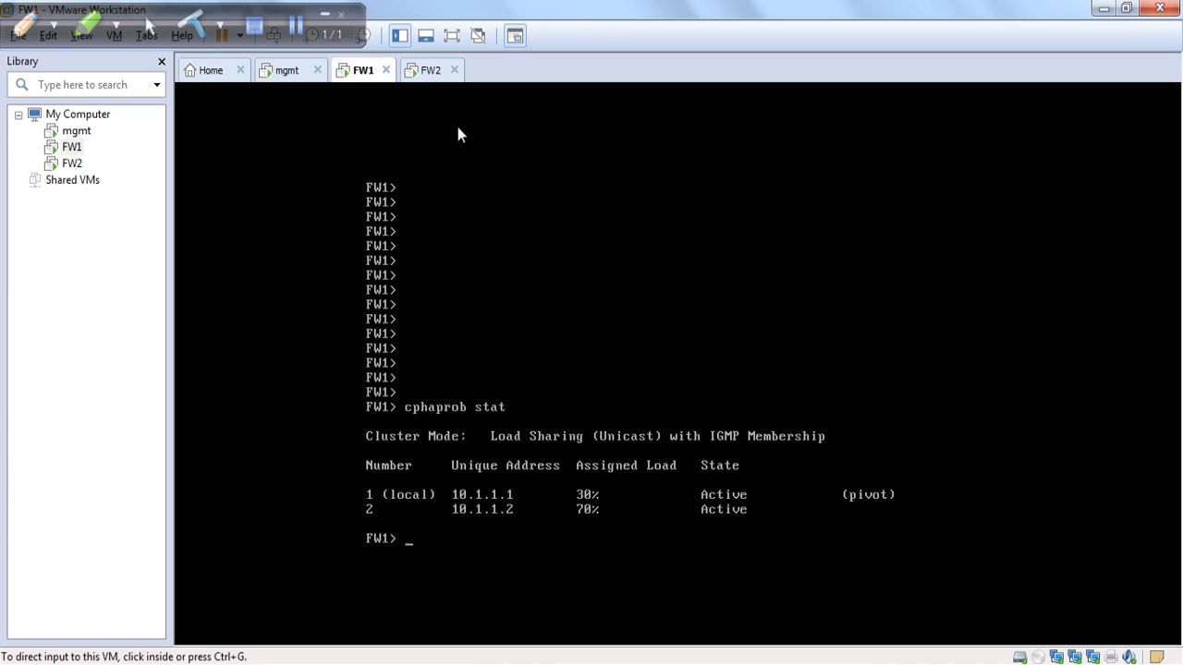
# Check the cluster status on the FW2 virtual machine's console with cphaprob stat
pyautogui.click(428, 81)
pyautogui.click(542, 338)
pyautogui.press('Return')
pyautogui.press('Return')
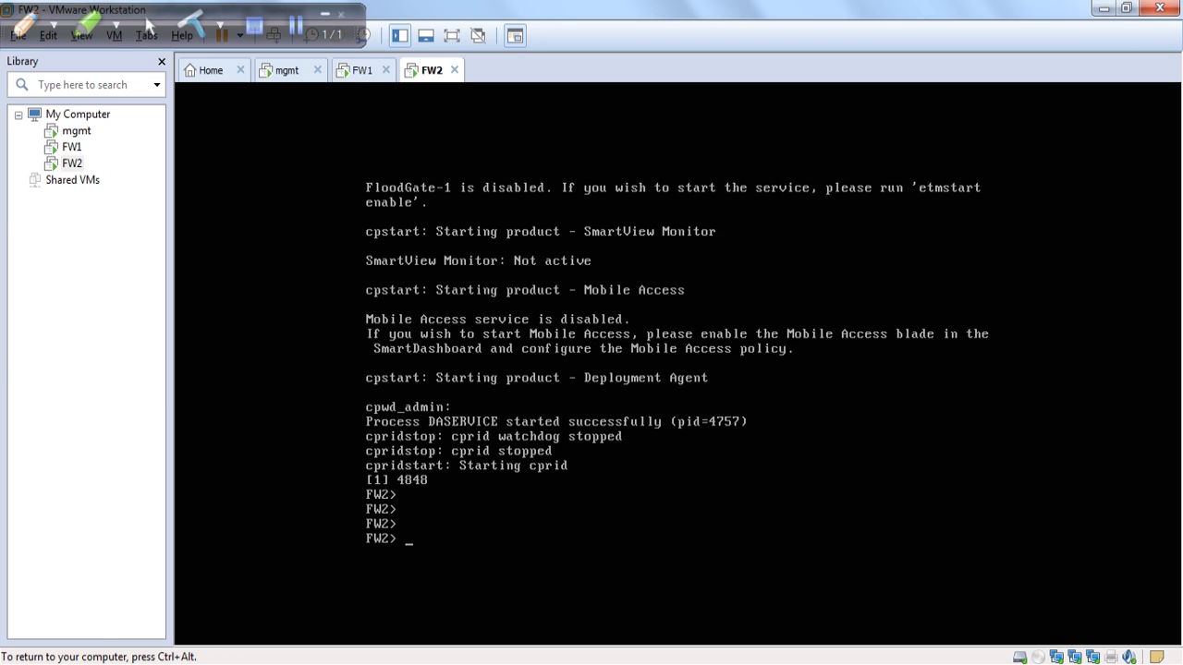
pyautogui.press('Return')
pyautogui.press('Return')
pyautogui.press('Return')
pyautogui.press('Return')
pyautogui.press('Return')
pyautogui.press('Return')
pyautogui.press('Return')
pyautogui.press('Return')
pyautogui.press('Return')
pyautogui.press('Return')
pyautogui.press('Return')
pyautogui.press('Return')
pyautogui.press('Return')
pyautogui.press('Return')
pyautogui.press('Return')
pyautogui.press('Return')
pyautogui.press('Return')
pyautogui.press('Return')
pyautogui.press('Return')
pyautogui.press('Return')
pyautogui.write('ex')
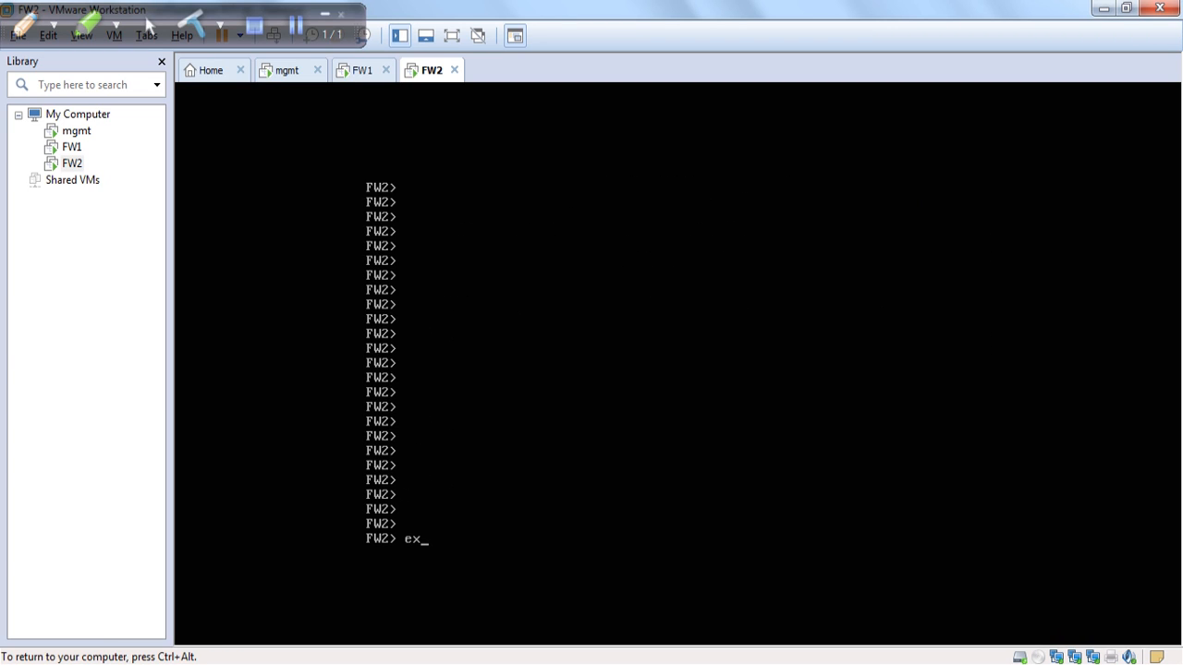
pyautogui.press('BackSpace')
pyautogui.press('BackSpace')
pyautogui.write('cphaprob stat')
pyautogui.press('Return')
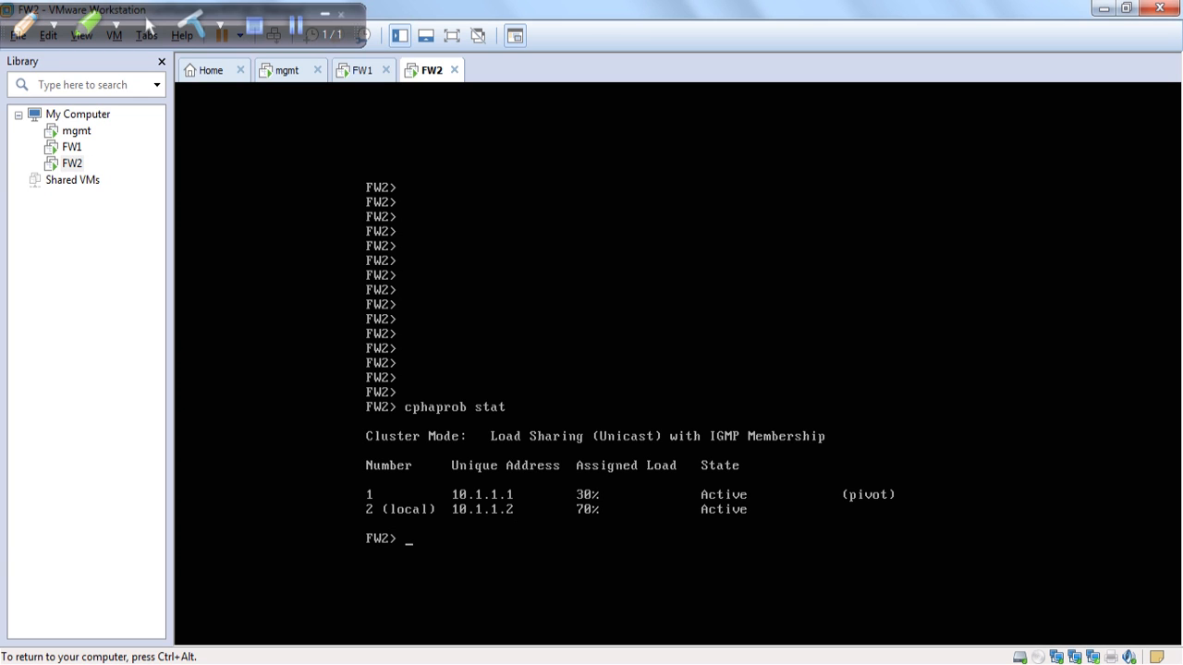
pyautogui.press('Return')
pyautogui.press('Return')
pyautogui.press('Return')
pyautogui.press('Return')
pyautogui.press('Return')
pyautogui.press('Return')
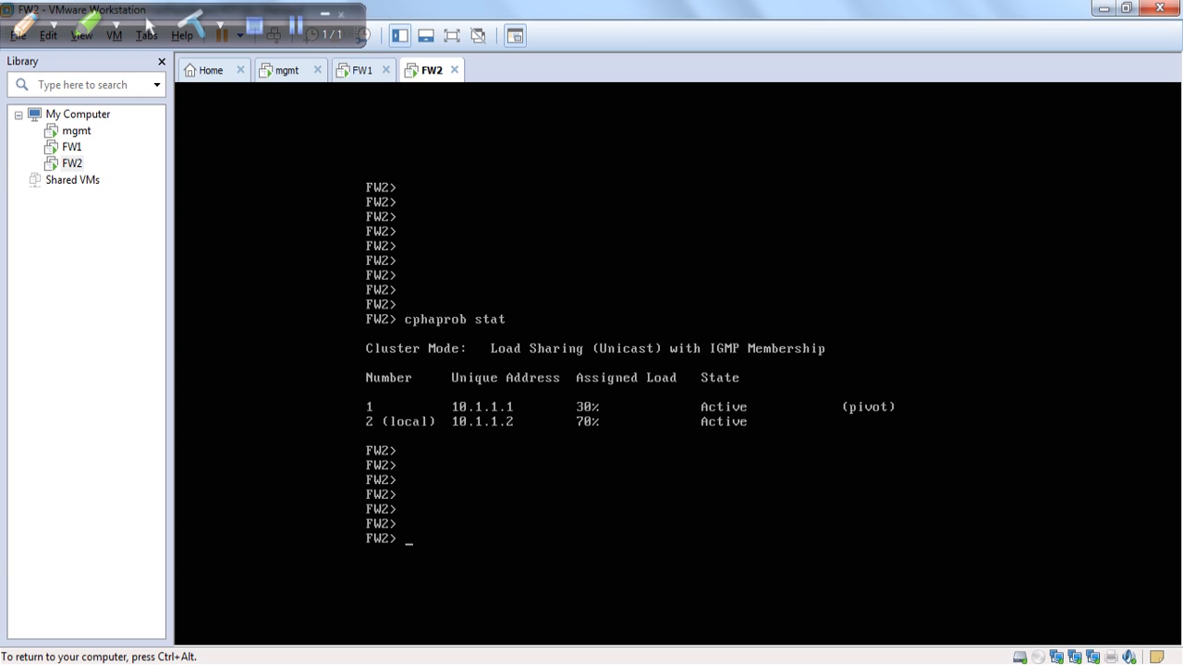
pyautogui.press('Return')
pyautogui.press('Return')
pyautogui.press('Return')
pyautogui.press('Return')
pyautogui.hotkey('ctrl', 'alt')
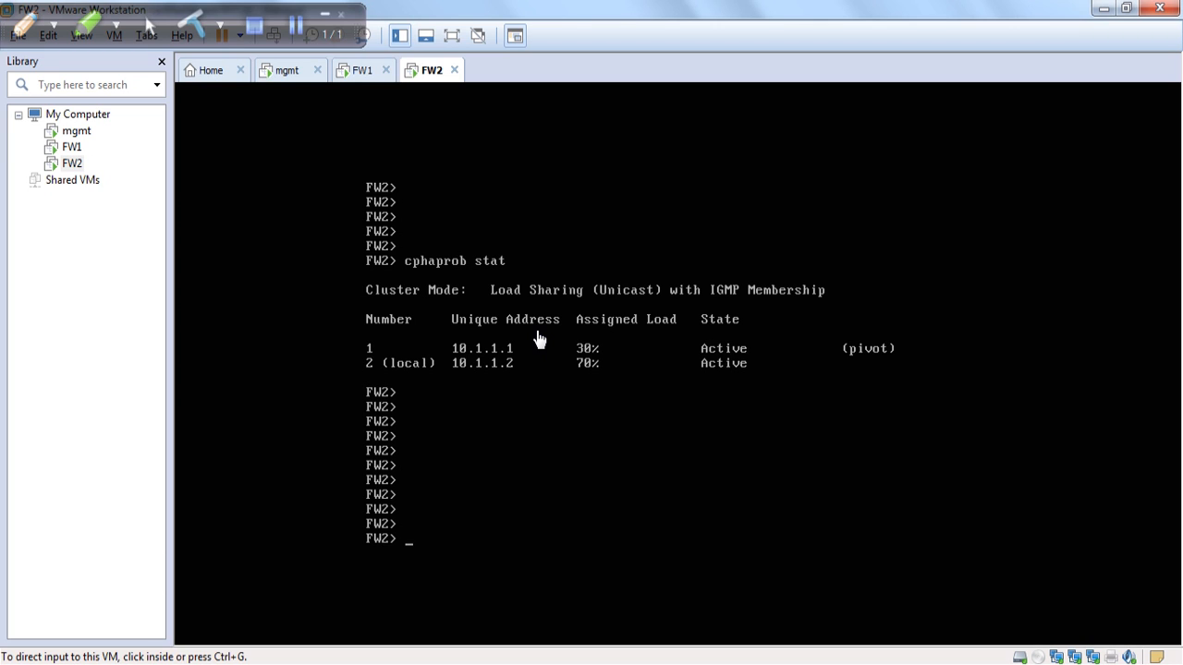
pyautogui.click(296, 26)
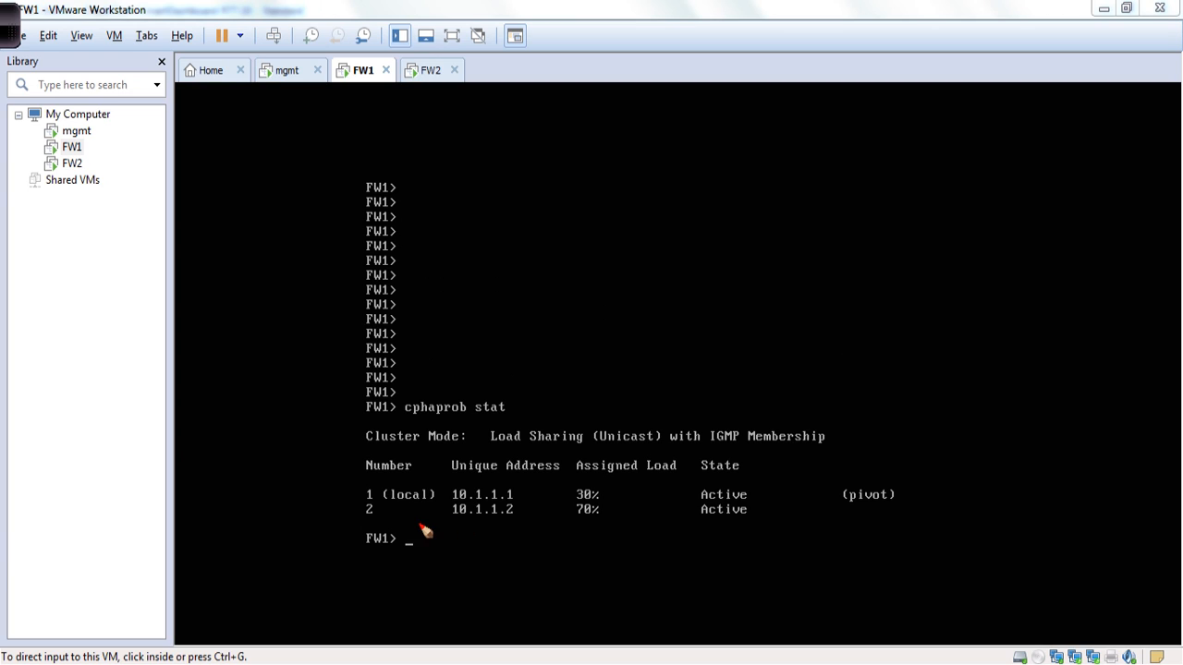
pyautogui.moveTo(372, 524)
pyautogui.mouseDown()
pyautogui.moveTo(559, 524)
pyautogui.moveTo(750, 473)
pyautogui.moveTo(596, 453)
pyautogui.moveTo(411, 524)
pyautogui.mouseUp()
pyautogui.moveTo(459, 235)
pyautogui.mouseDown()
pyautogui.moveTo(469, 286)
pyautogui.moveTo(471, 247)
pyautogui.mouseUp()
pyautogui.moveTo(475, 237)
pyautogui.mouseDown()
pyautogui.moveTo(478, 251)
pyautogui.moveTo(495, 233)
pyautogui.mouseUp()
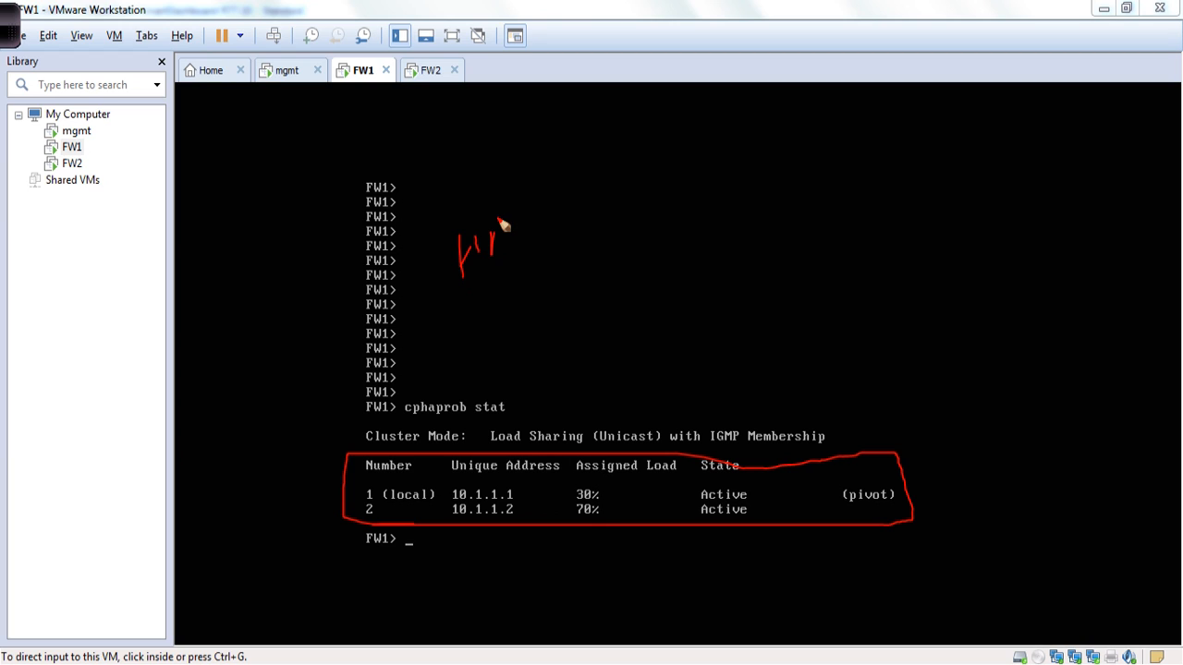
pyautogui.moveTo(498, 219); pyautogui.dragTo(512, 246)
pyautogui.moveTo(487, 242); pyautogui.dragTo(520, 230)
pyautogui.moveTo(505, 252); pyautogui.dragTo(527, 326)
pyautogui.moveTo(513, 312); pyautogui.dragTo(534, 304)
pyautogui.moveTo(506, 342)
pyautogui.mouseDown()
pyautogui.moveTo(533, 370)
pyautogui.moveTo(568, 322)
pyautogui.mouseUp()
pyautogui.moveTo(547, 320); pyautogui.dragTo(582, 337)
pyautogui.moveTo(584, 305)
pyautogui.mouseDown()
pyautogui.moveTo(596, 332)
pyautogui.moveTo(605, 321)
pyautogui.mouseUp()
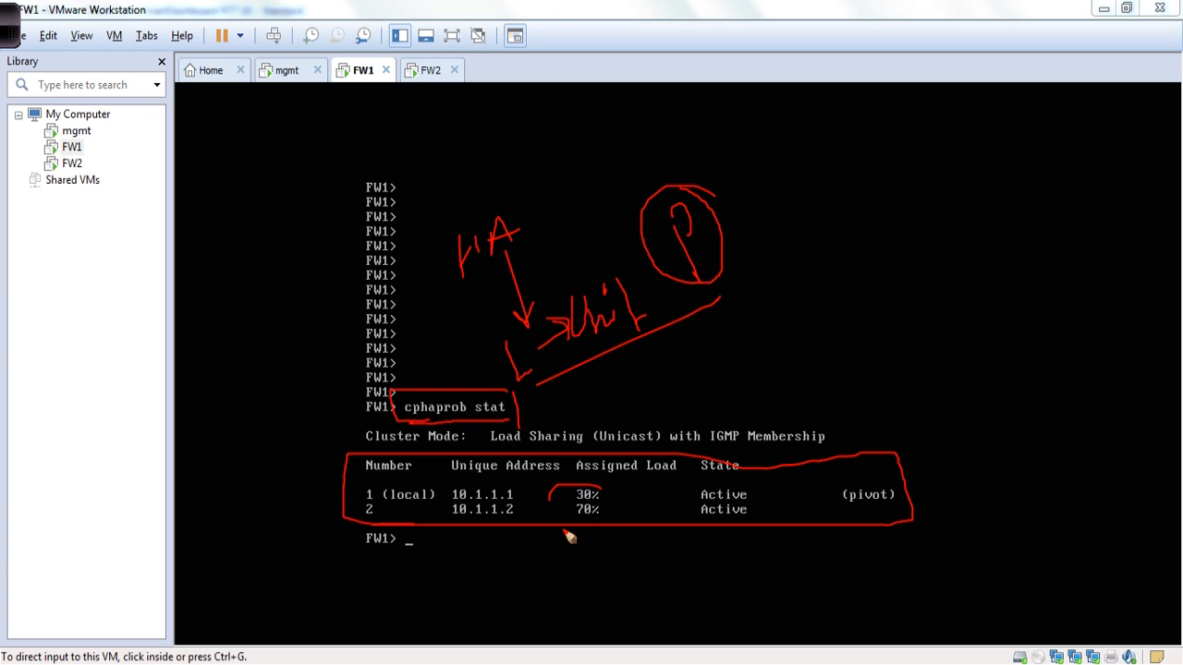
pyautogui.moveTo(568, 536)
pyautogui.mouseDown()
pyautogui.moveTo(619, 534)
pyautogui.moveTo(634, 502)
pyautogui.moveTo(680, 493)
pyautogui.moveTo(678, 482)
pyautogui.moveTo(661, 534)
pyautogui.mouseUp()
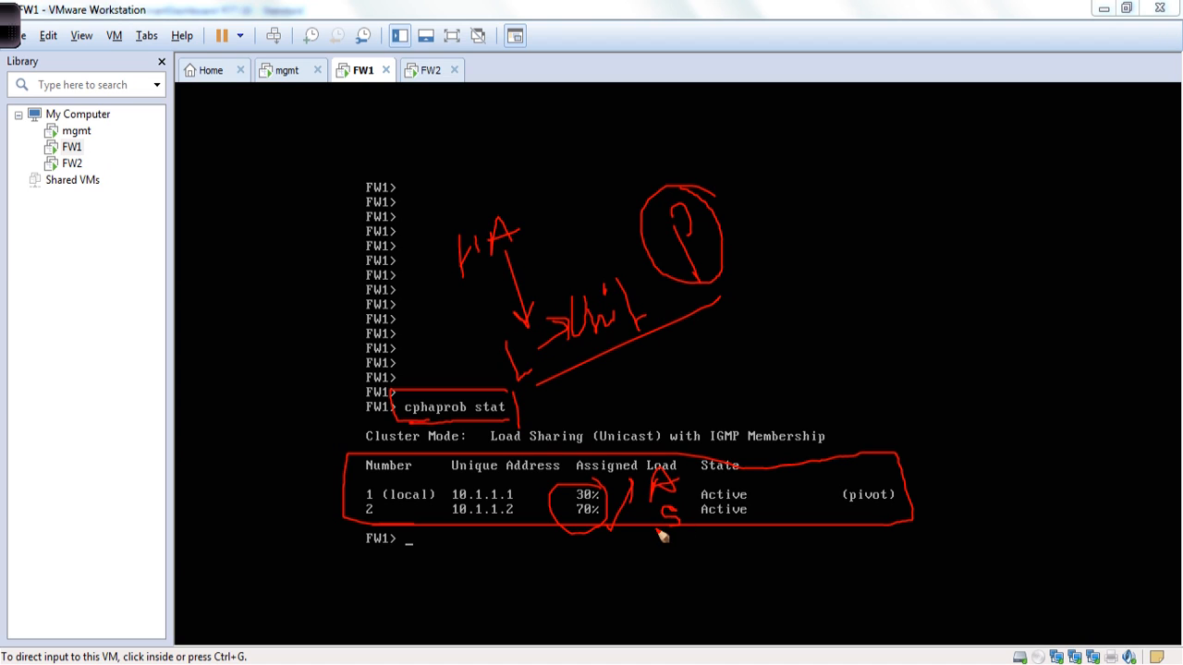
pyautogui.moveTo(685, 451); pyautogui.dragTo(699, 561)
pyautogui.moveTo(806, 280)
pyautogui.mouseDown()
pyautogui.moveTo(793, 313)
pyautogui.moveTo(839, 307)
pyautogui.mouseUp()
pyautogui.moveTo(822, 269)
pyautogui.mouseDown()
pyautogui.moveTo(852, 265)
pyautogui.moveTo(850, 294)
pyautogui.moveTo(871, 267)
pyautogui.moveTo(936, 277)
pyautogui.moveTo(942, 256)
pyautogui.moveTo(997, 246)
pyautogui.mouseUp()
pyautogui.moveTo(831, 344)
pyautogui.mouseDown()
pyautogui.moveTo(870, 319)
pyautogui.moveTo(948, 314)
pyautogui.mouseUp()
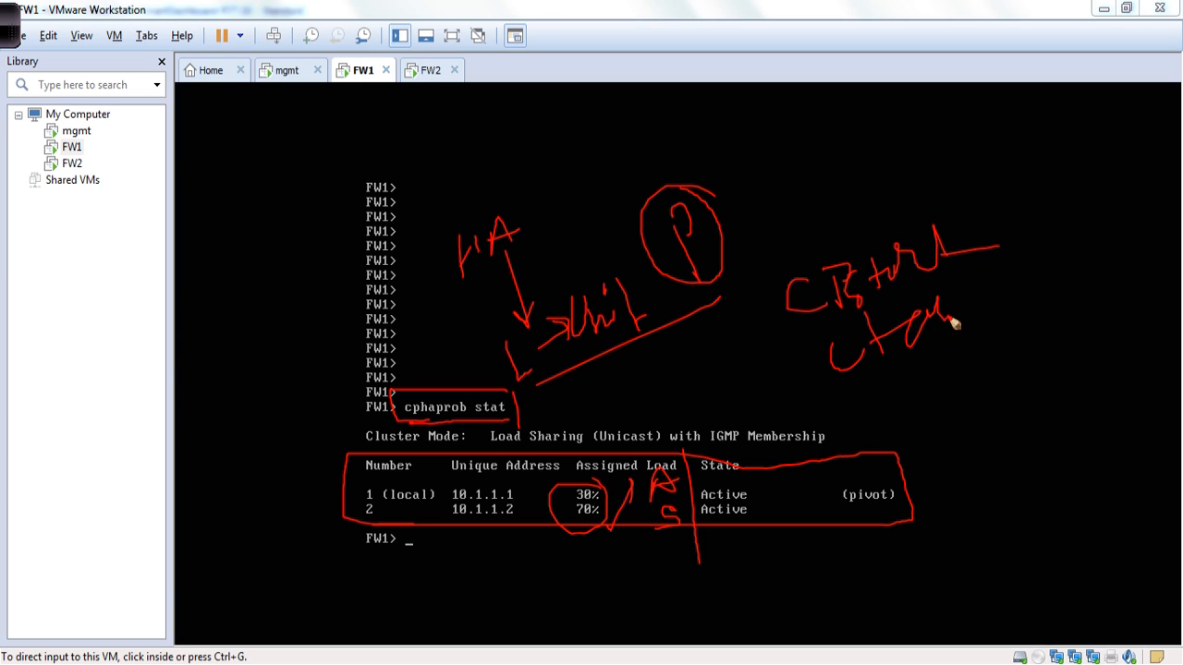
pyautogui.moveTo(996, 360); pyautogui.dragTo(965, 392)
pyautogui.moveTo(1013, 340)
pyautogui.mouseDown()
pyautogui.moveTo(1025, 346)
pyautogui.moveTo(1021, 407)
pyautogui.moveTo(998, 441)
pyautogui.moveTo(1013, 494)
pyautogui.moveTo(1006, 514)
pyautogui.moveTo(1008, 496)
pyautogui.moveTo(1056, 478)
pyautogui.moveTo(1075, 536)
pyautogui.moveTo(1039, 563)
pyautogui.moveTo(1055, 635)
pyautogui.moveTo(1052, 580)
pyautogui.moveTo(1090, 577)
pyautogui.mouseUp()
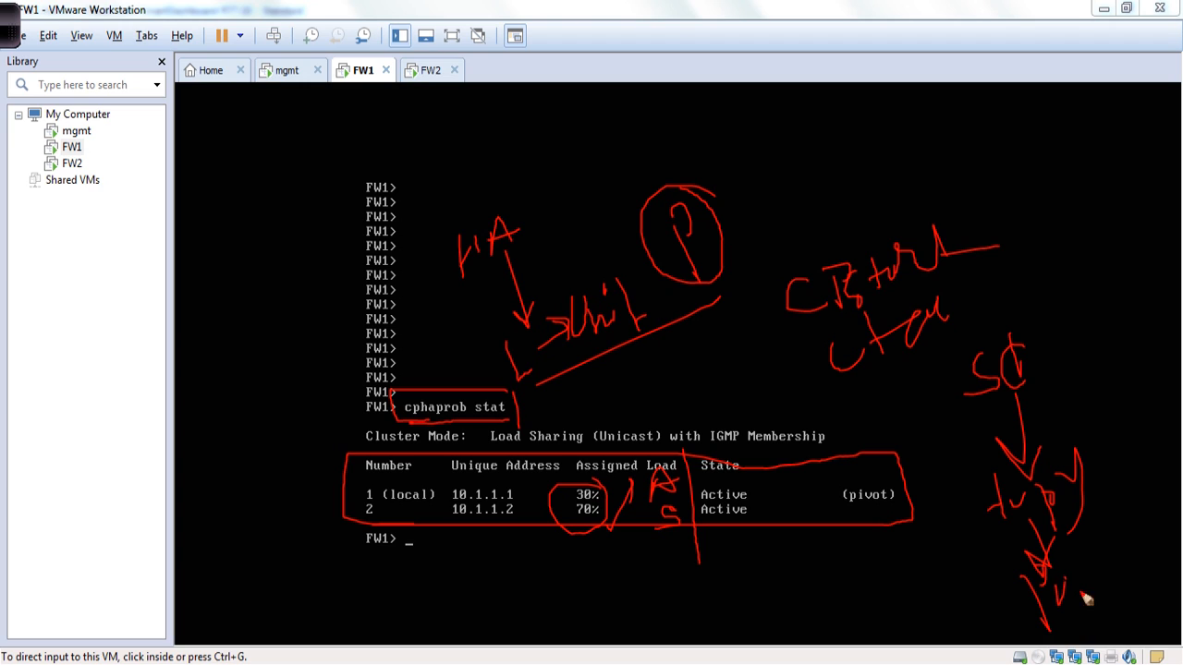
pyautogui.moveTo(759, 503)
pyautogui.mouseDown()
pyautogui.moveTo(704, 504)
pyautogui.moveTo(773, 523)
pyautogui.mouseUp()
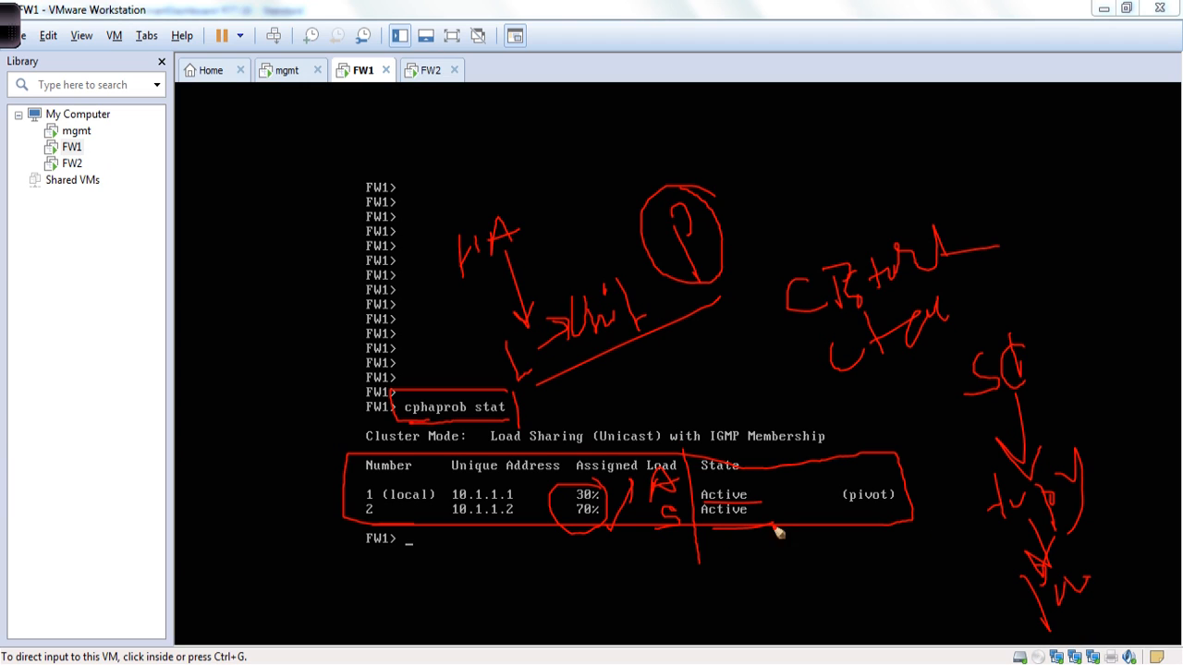
pyautogui.moveTo(525, 199)
pyautogui.mouseDown()
pyautogui.moveTo(425, 230)
pyautogui.moveTo(480, 423)
pyautogui.mouseUp()
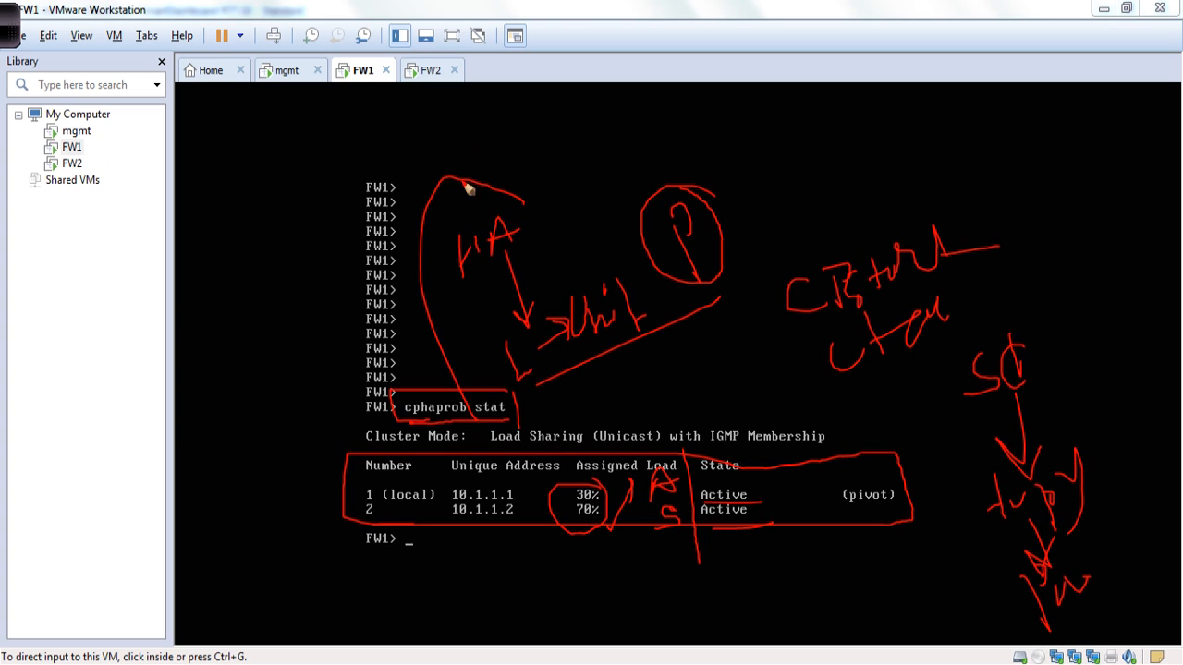
pyautogui.moveTo(449, 181)
pyautogui.mouseDown()
pyautogui.moveTo(972, 102)
pyautogui.moveTo(1134, 409)
pyautogui.moveTo(926, 636)
pyautogui.moveTo(587, 595)
pyautogui.moveTo(473, 418)
pyautogui.mouseUp()
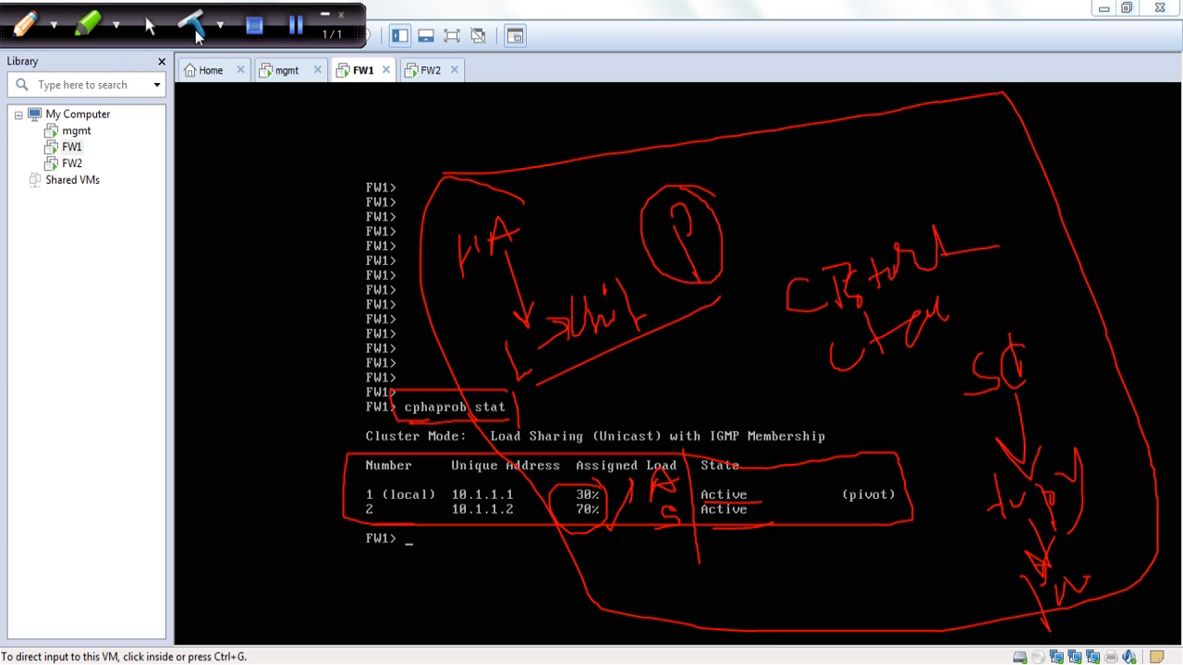
pyautogui.click(296, 26)
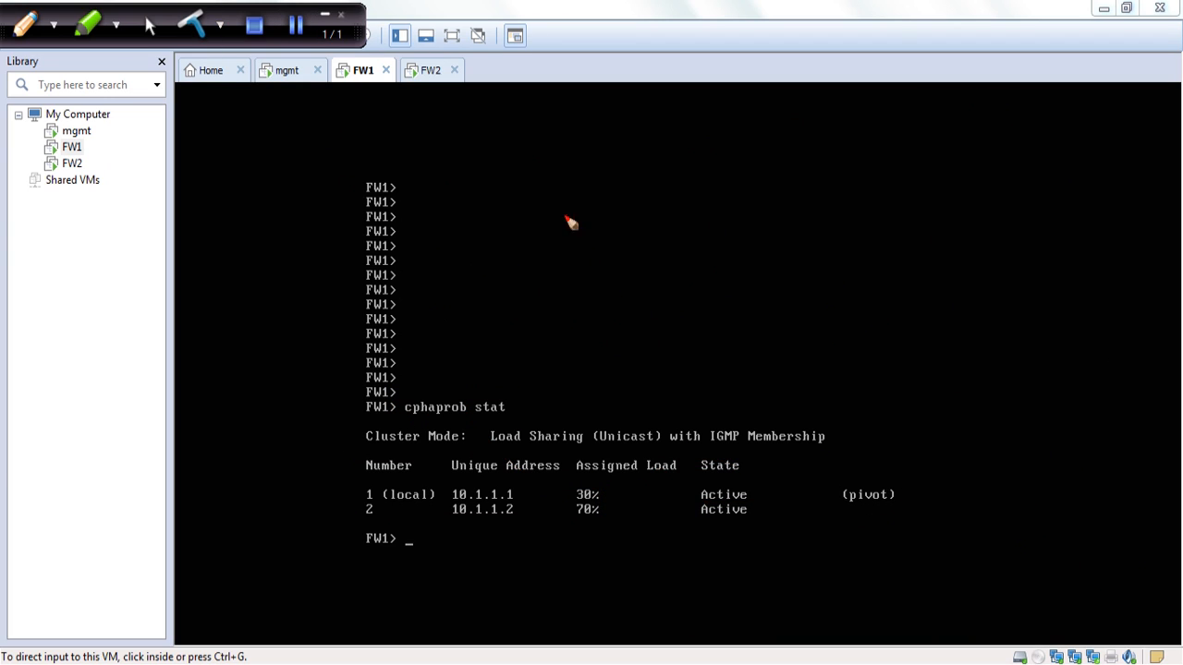
pyautogui.moveTo(559, 232)
pyautogui.mouseDown()
pyautogui.moveTo(578, 177)
pyautogui.moveTo(620, 179)
pyautogui.moveTo(650, 212)
pyautogui.moveTo(635, 189)
pyautogui.moveTo(692, 198)
pyautogui.moveTo(705, 175)
pyautogui.moveTo(726, 176)
pyautogui.moveTo(730, 138)
pyautogui.moveTo(739, 168)
pyautogui.mouseUp()
pyautogui.moveTo(488, 537); pyautogui.dragTo(681, 538)
pyautogui.moveTo(792, 542)
pyautogui.mouseDown()
pyautogui.moveTo(848, 533)
pyautogui.moveTo(788, 465)
pyautogui.moveTo(264, 459)
pyautogui.moveTo(348, 601)
pyautogui.moveTo(588, 567)
pyautogui.mouseUp()
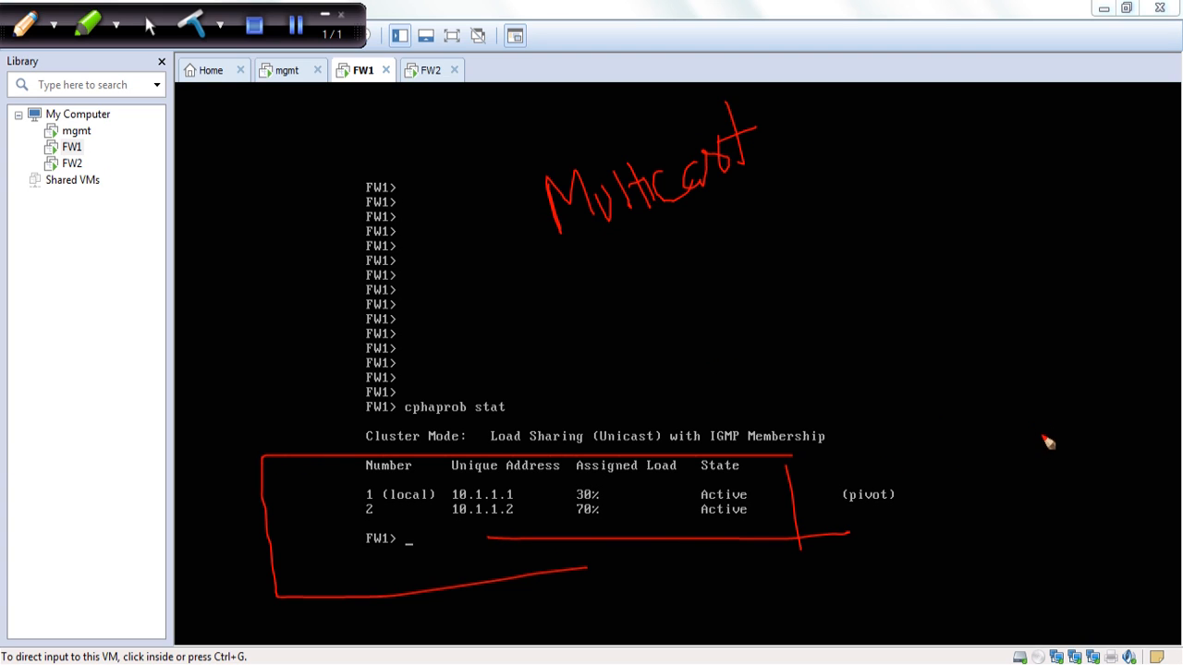
pyautogui.moveTo(525, 287); pyautogui.dragTo(837, 146)
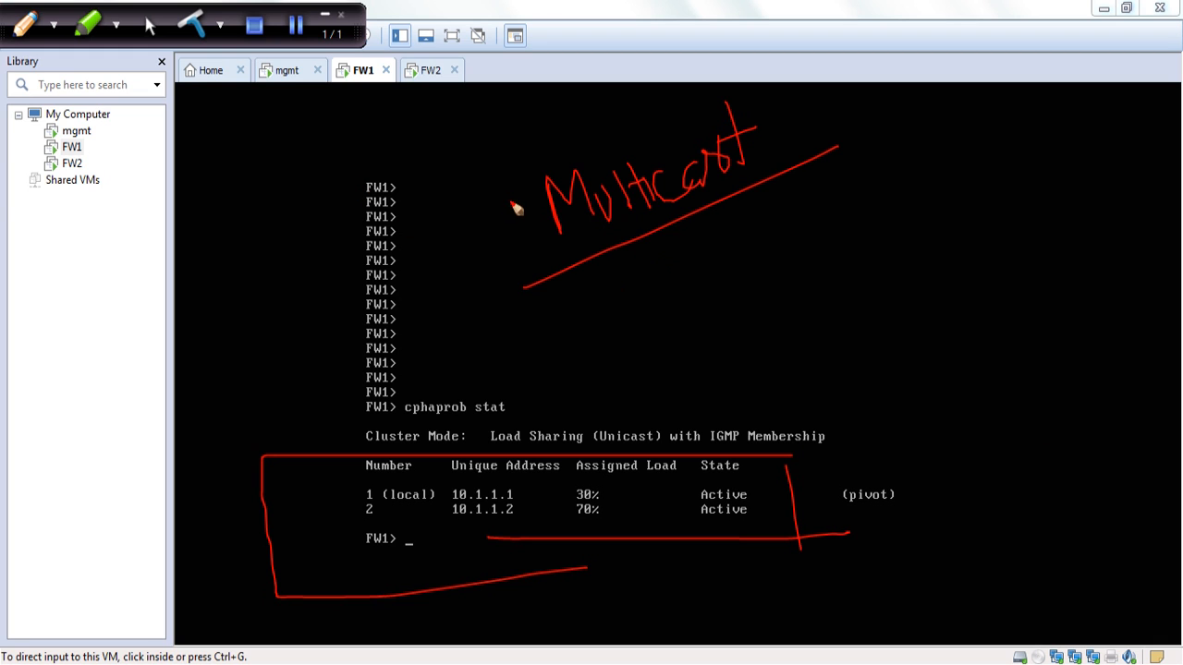
# Switch to SmartDashboard and change the load sharing mode of Cluster_Network_Shield to Multicast in its ClusterXL and VRRP settings
pyautogui.click(295, 35)
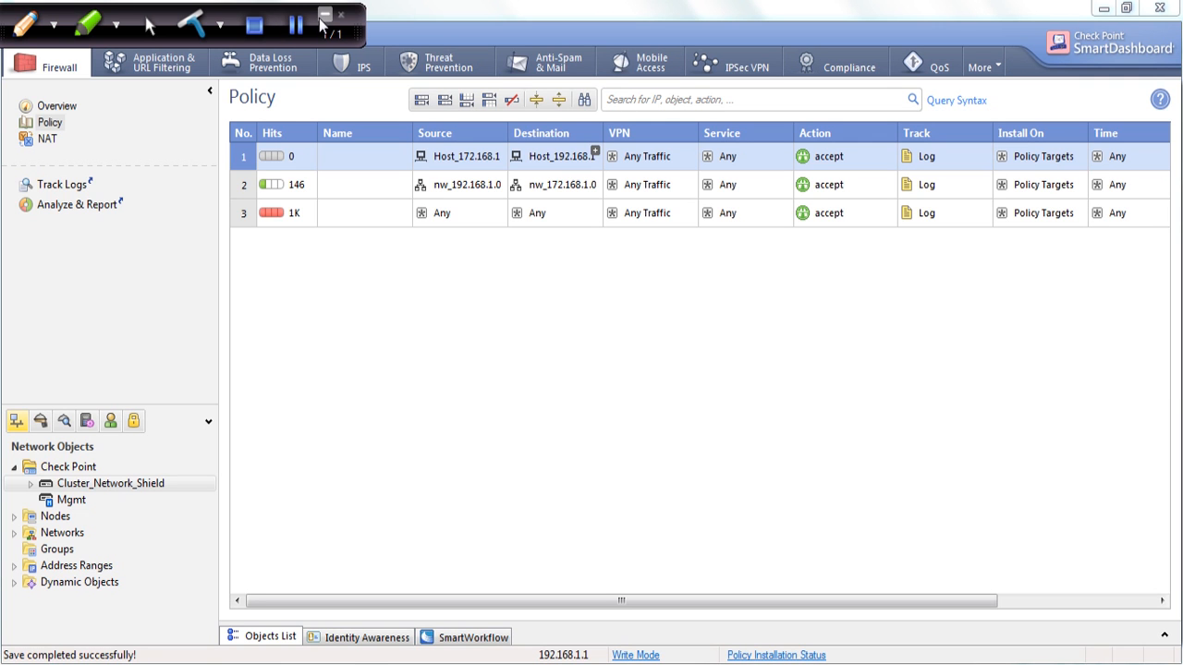
pyautogui.click(326, 14)
pyautogui.doubleClick(120, 485)
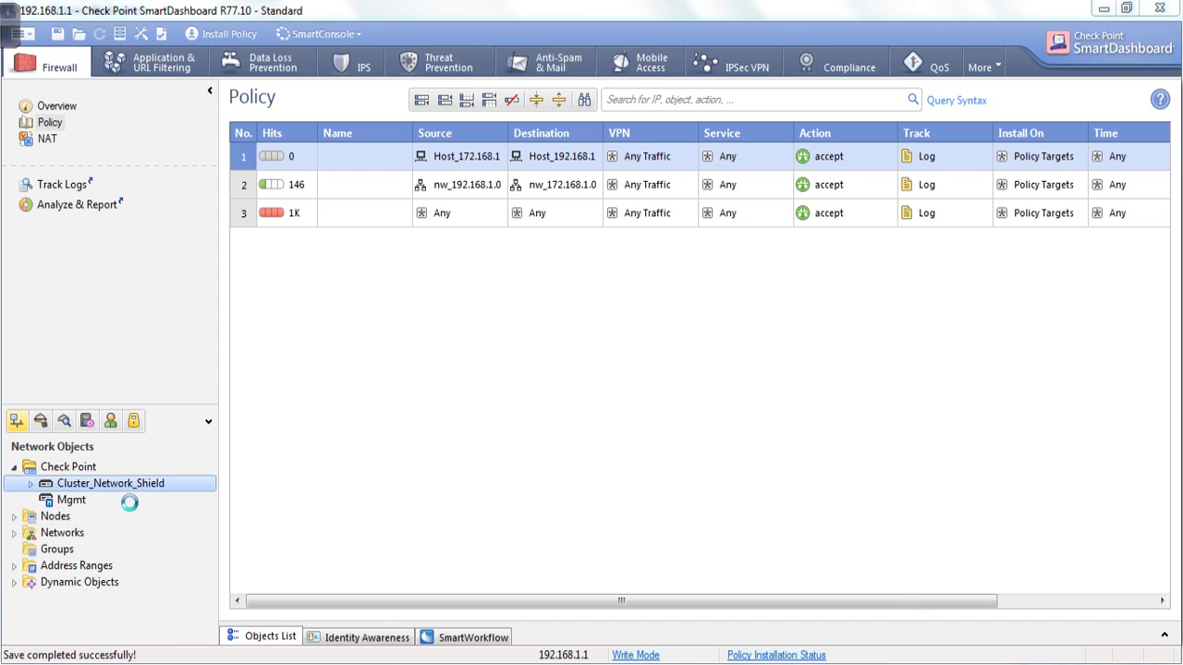
pyautogui.click(340, 76)
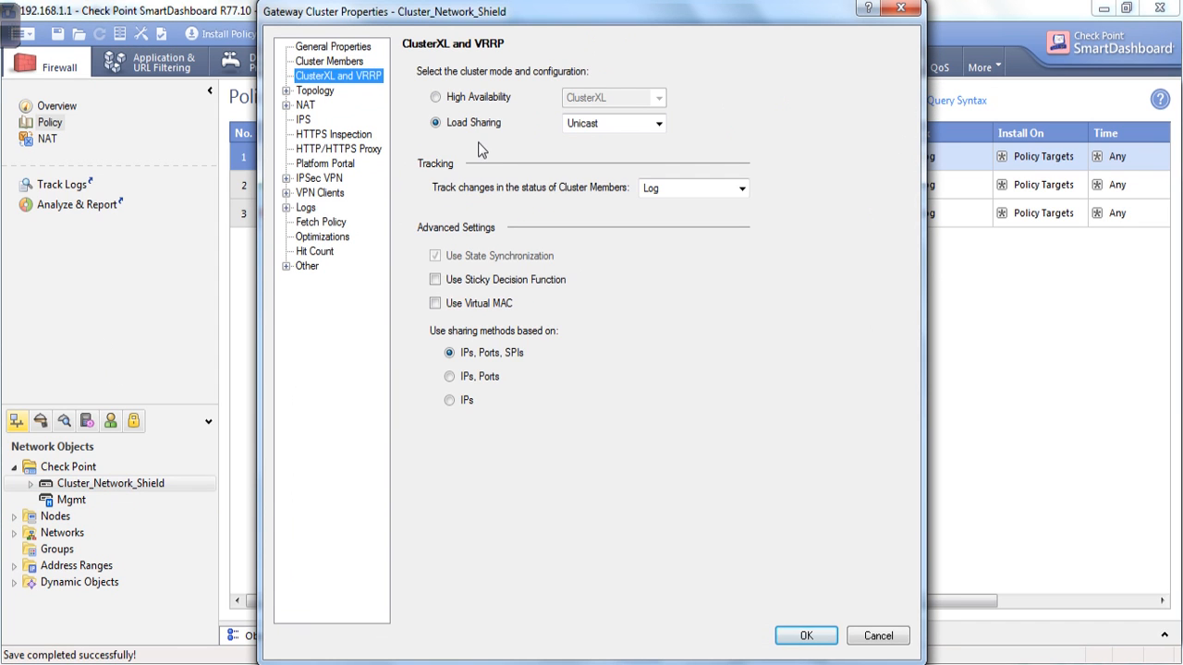
pyautogui.click(606, 123)
pyautogui.click(602, 141)
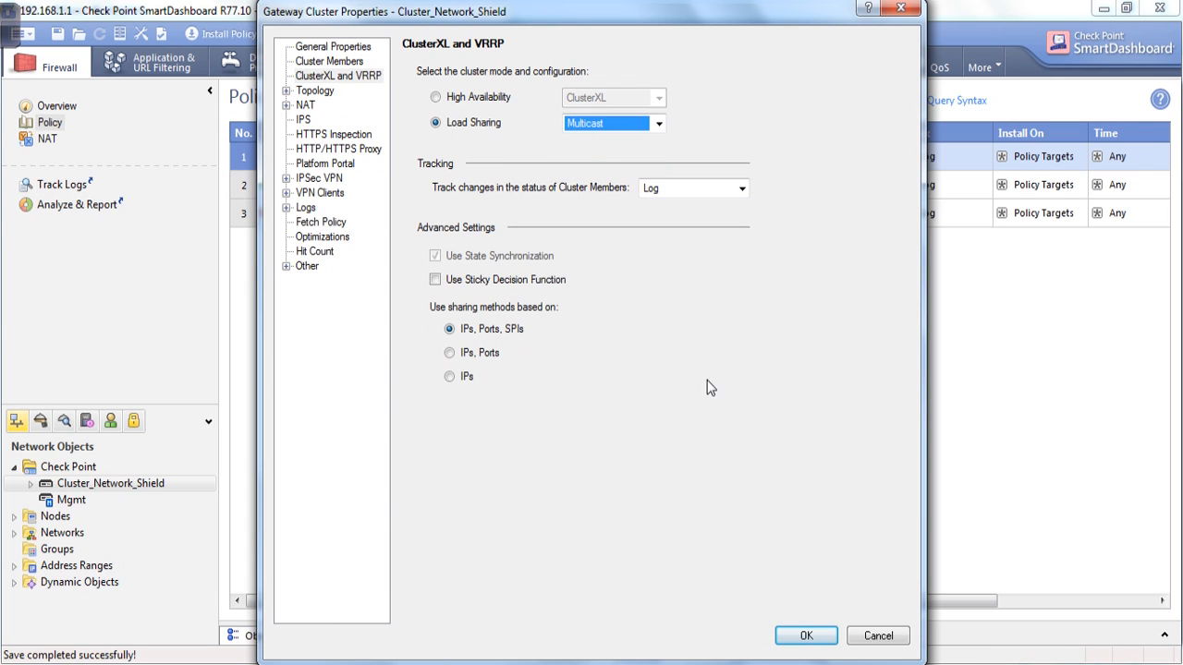
pyautogui.click(805, 636)
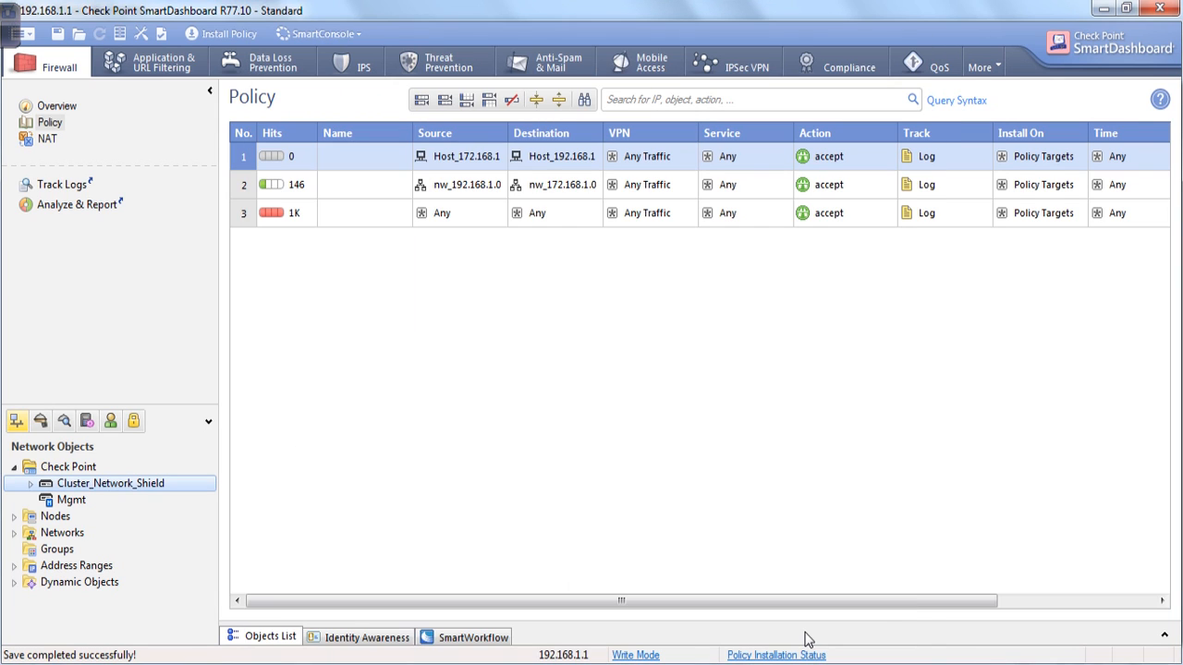
# Install the Standard policy with Network Security on Cluster_Network_Shield, and close the installation window once the process ends
pyautogui.click(212, 39)
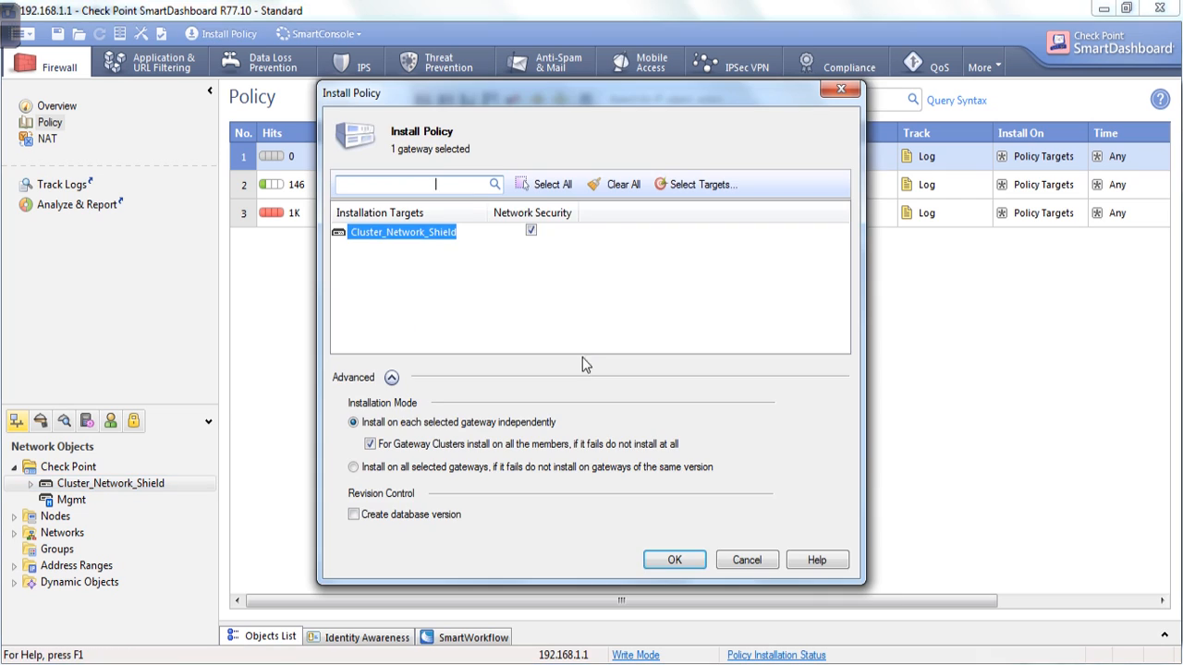
pyautogui.click(674, 559)
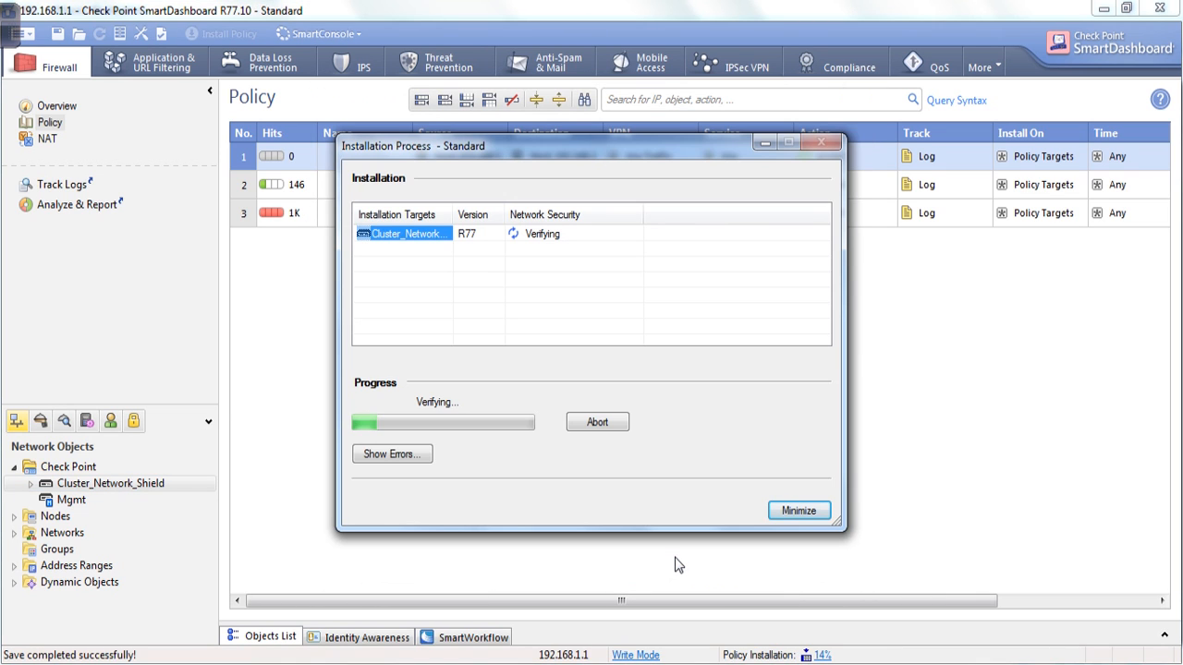
pyautogui.moveTo(9, 39)
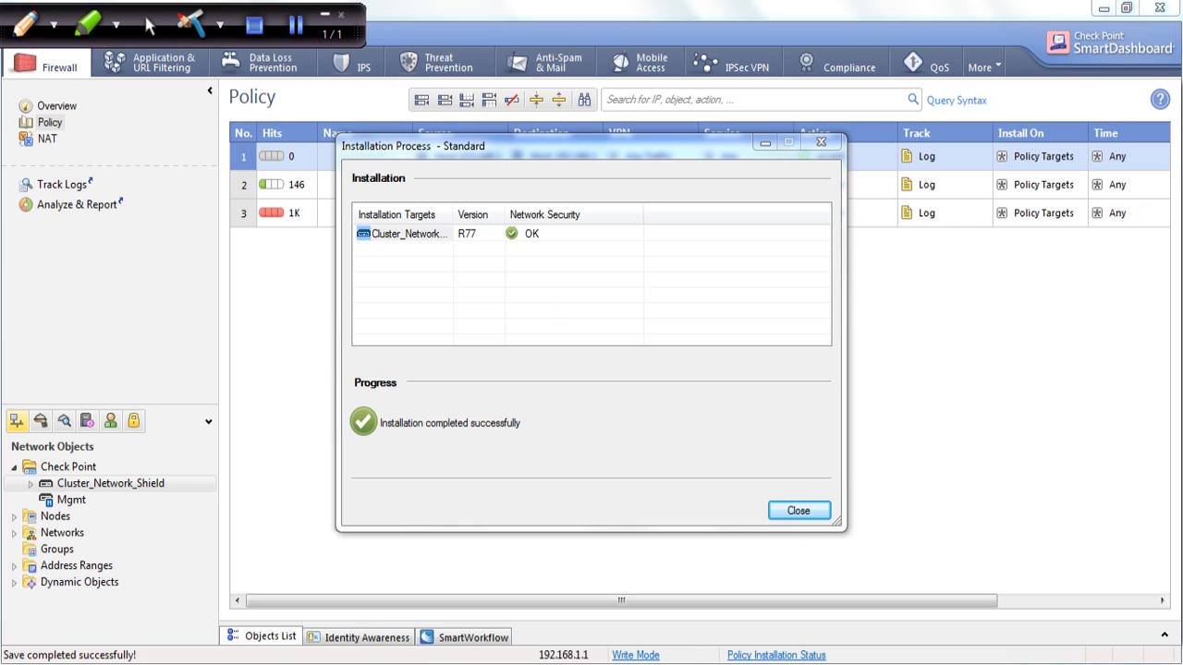
pyautogui.click(154, 33)
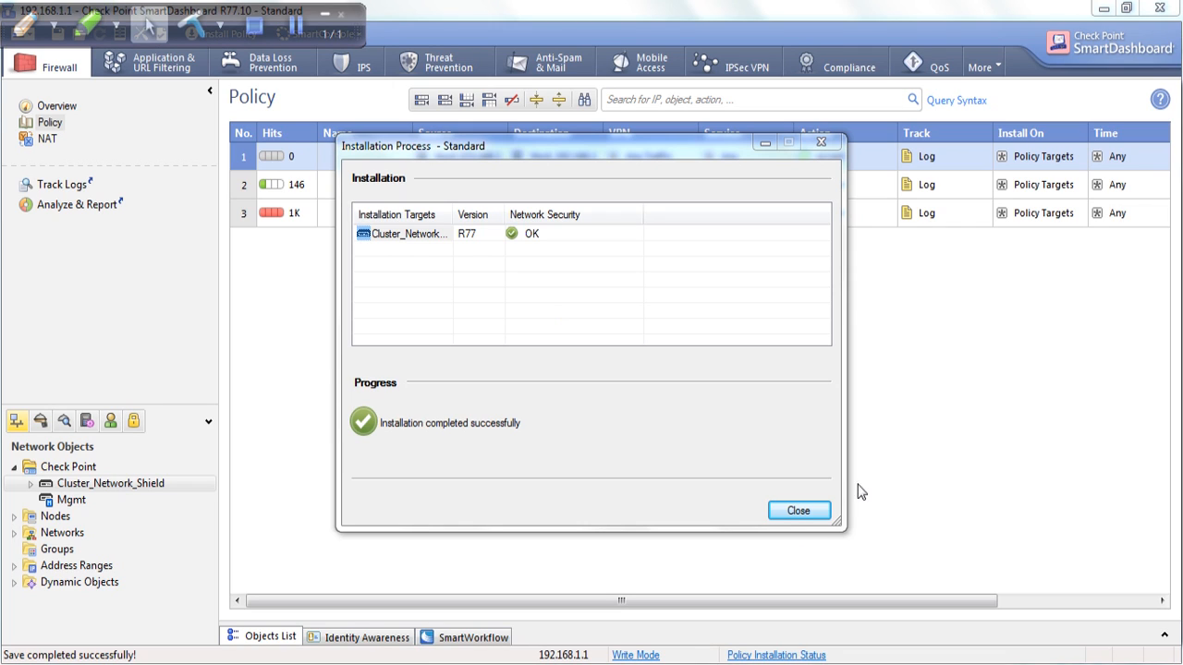
pyautogui.click(796, 510)
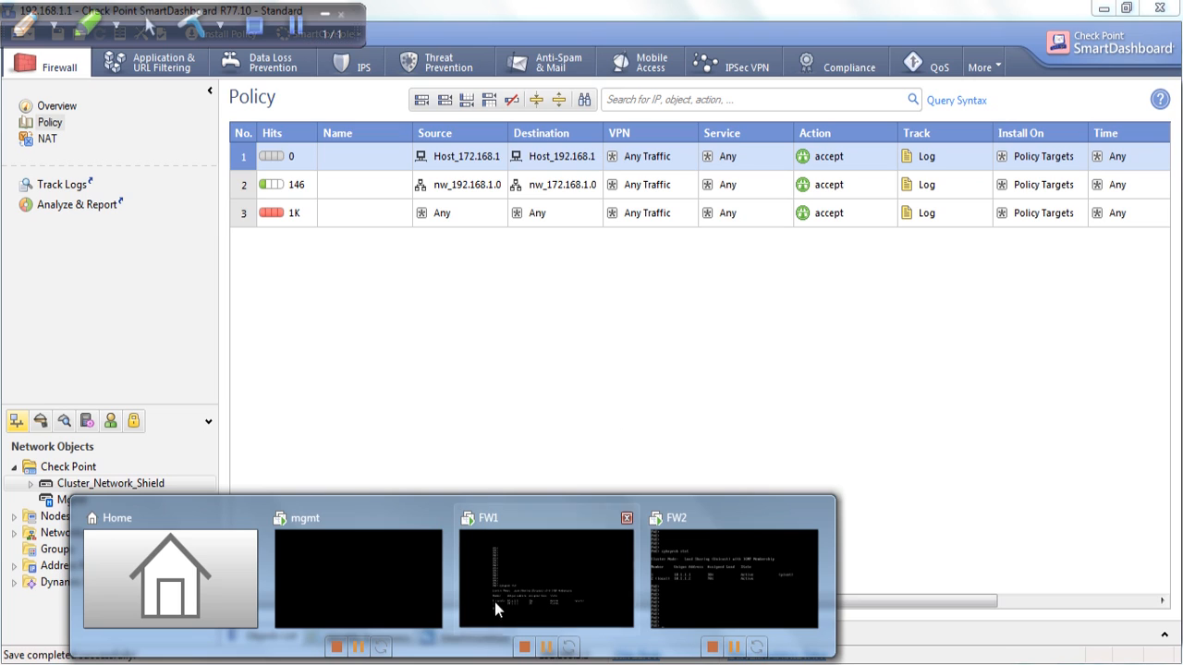
# Switch to the FW1 virtual machine in VMware Workstation, rerun cphaprob stat to check the cluster mode, and release the console
pyautogui.click(549, 567)
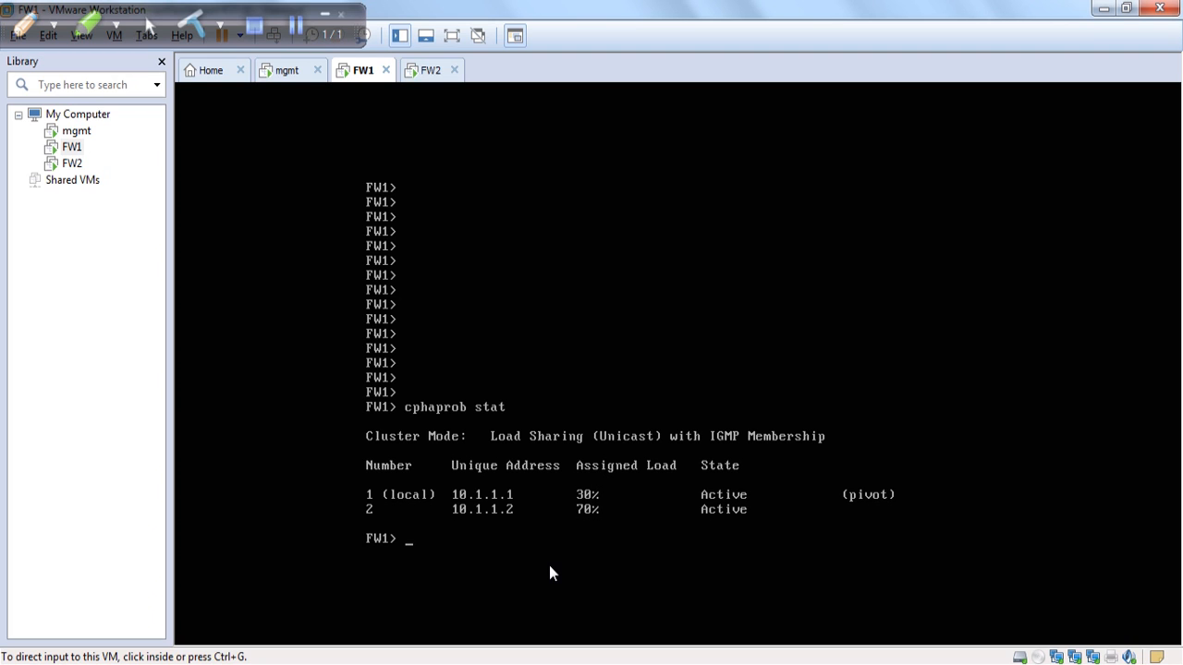
pyautogui.press('Return')
pyautogui.press('Return')
pyautogui.press('Return')
pyautogui.press('Return')
pyautogui.press('Return')
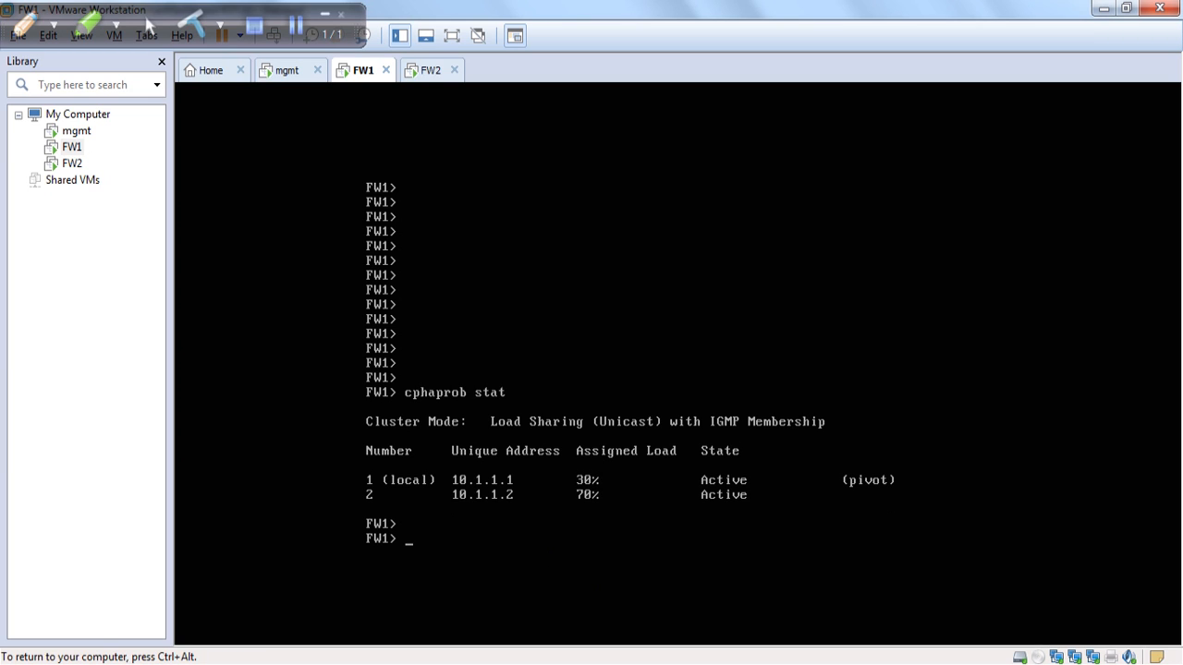
pyautogui.press('Up')
pyautogui.press('Return')
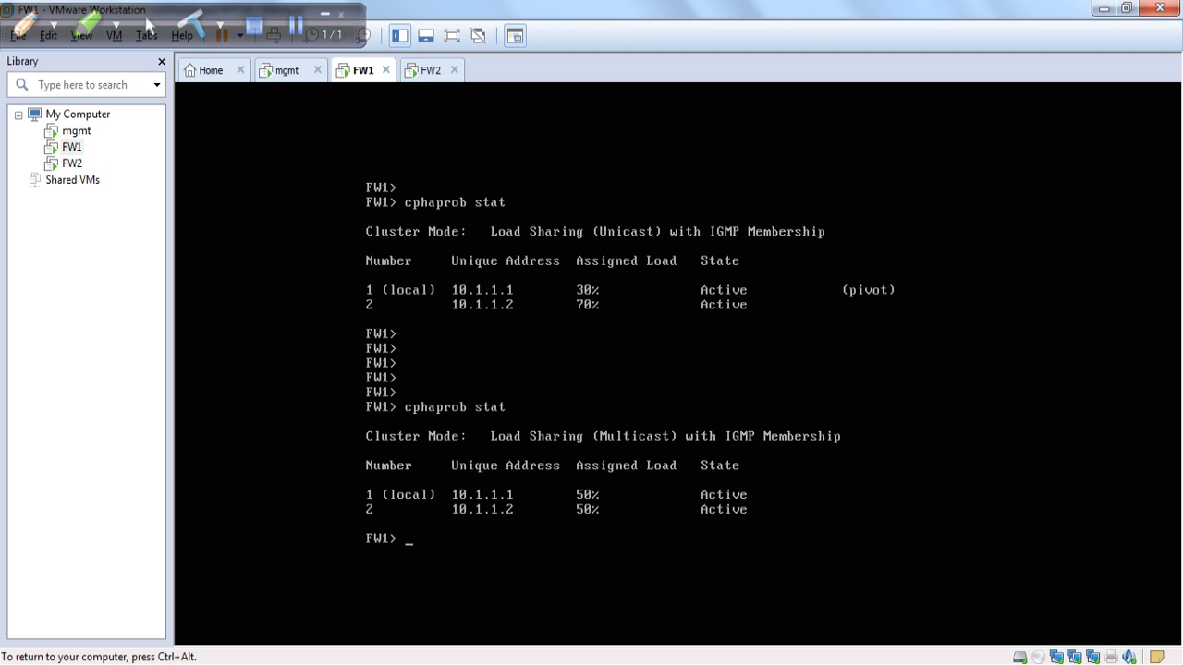
pyautogui.hotkey('ctrl', 'alt')
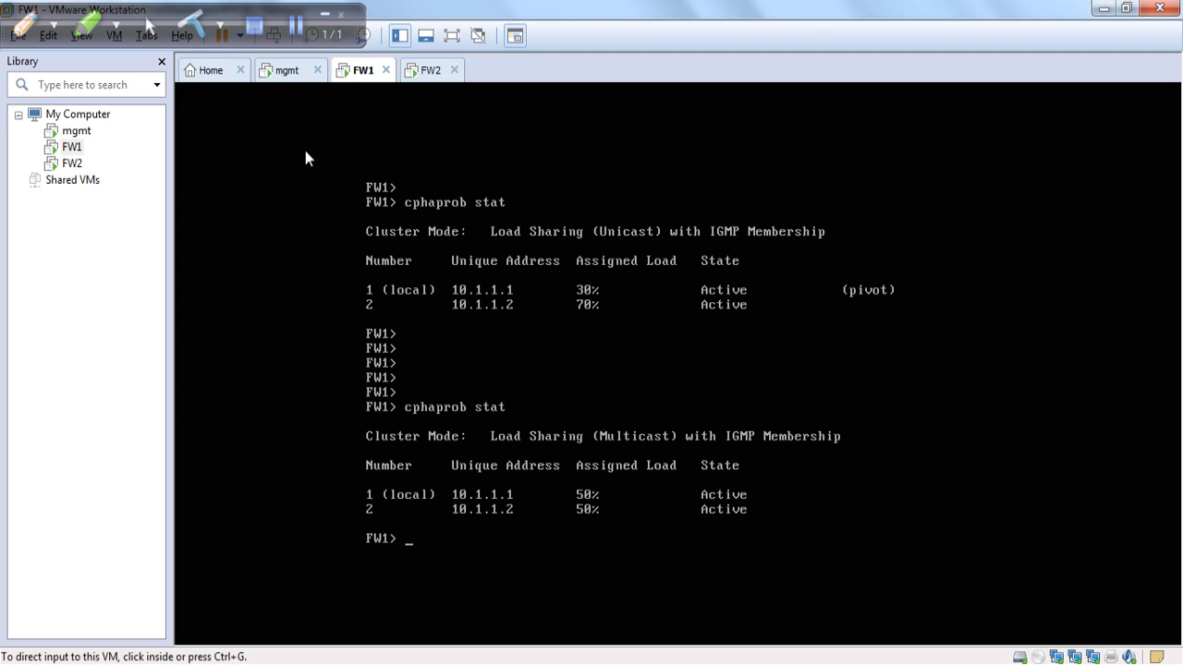
pyautogui.click(97, 28)
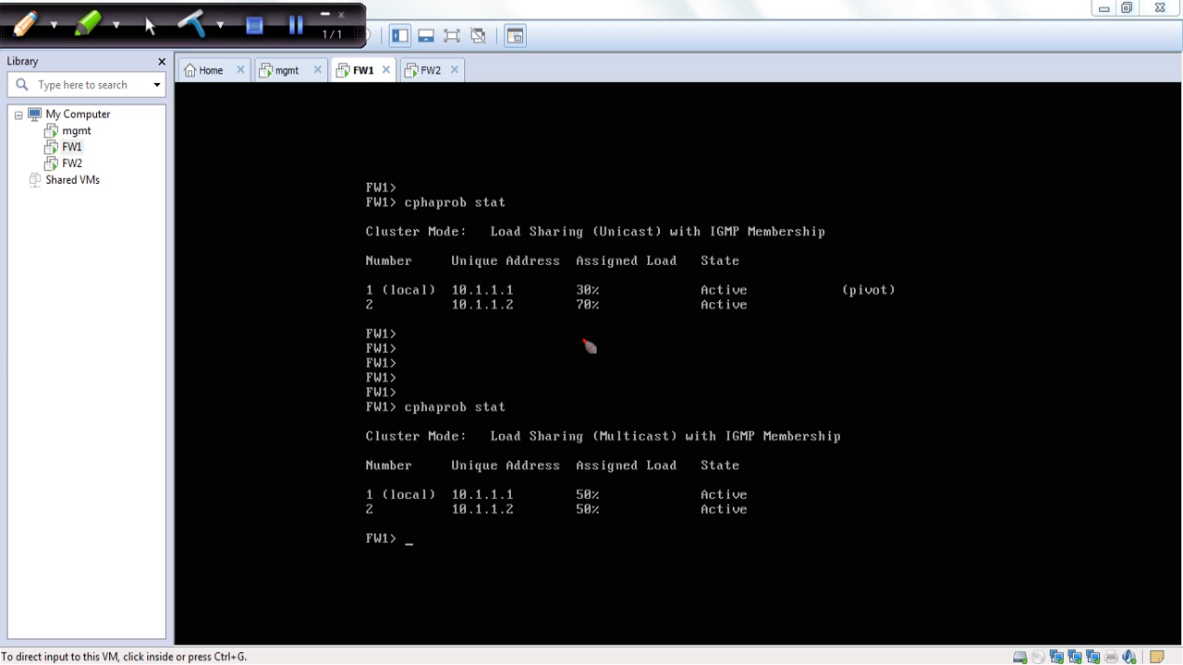
pyautogui.moveTo(404, 216); pyautogui.dragTo(532, 217)
pyautogui.moveTo(424, 325); pyautogui.dragTo(543, 325)
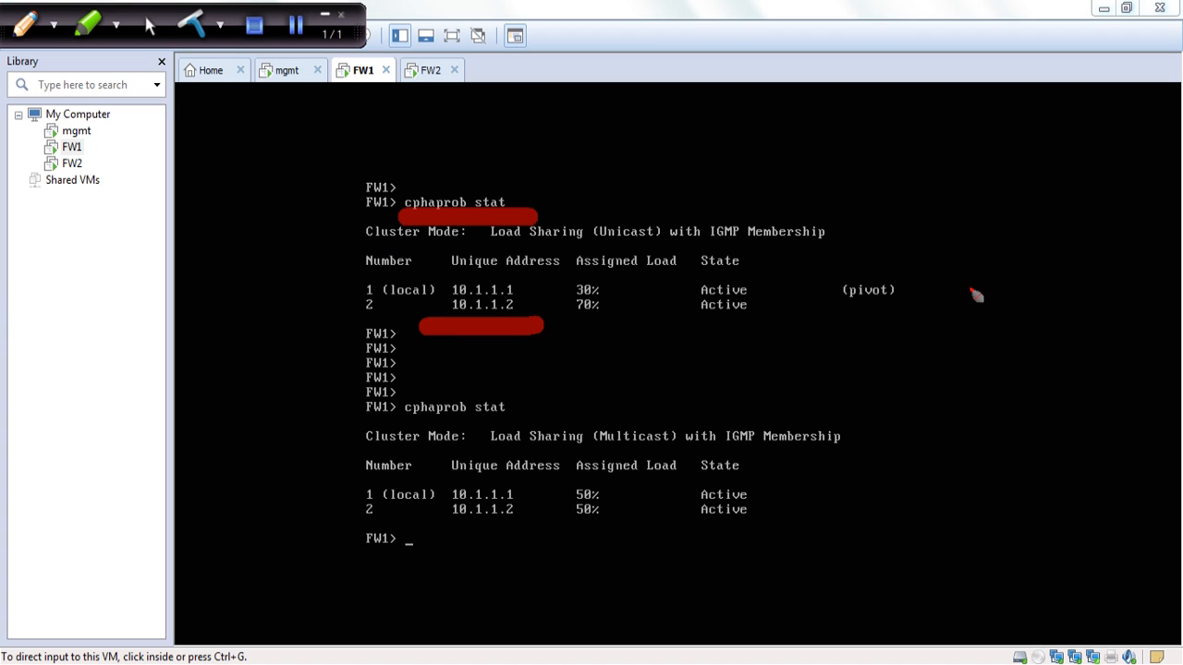
pyautogui.moveTo(952, 233)
pyautogui.mouseDown()
pyautogui.moveTo(993, 259)
pyautogui.moveTo(1049, 257)
pyautogui.mouseUp()
pyautogui.click(1071, 236)
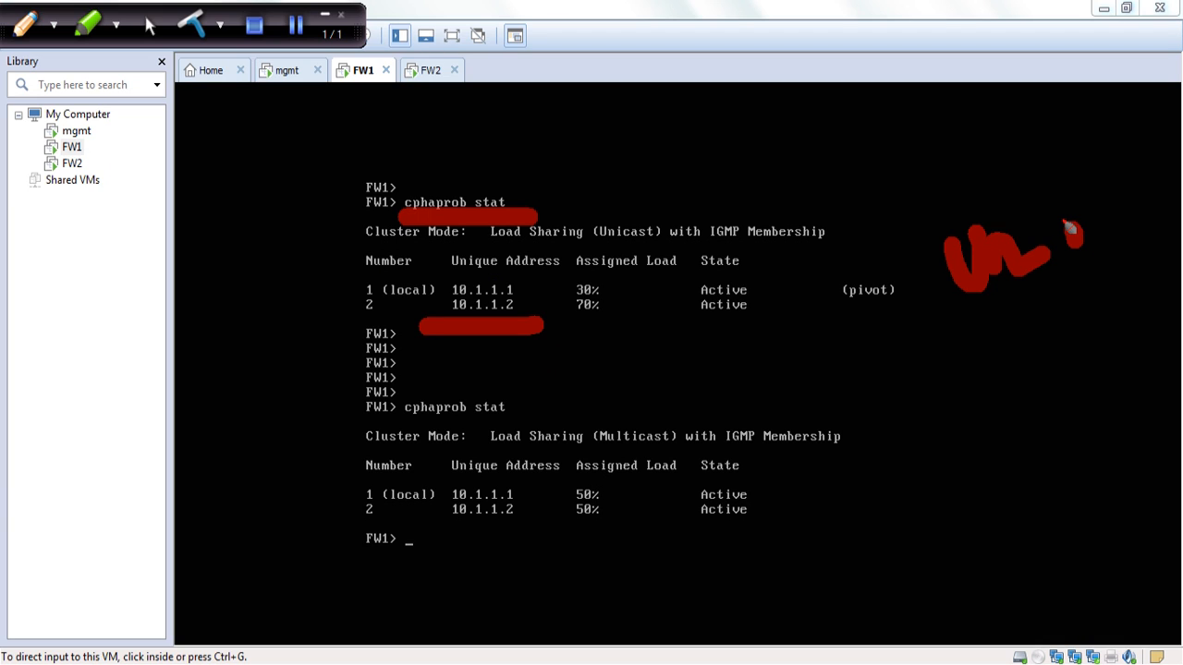
pyautogui.click(1067, 196)
pyautogui.moveTo(1119, 213); pyautogui.dragTo(1122, 235)
pyautogui.moveTo(1142, 230); pyautogui.dragTo(1166, 189)
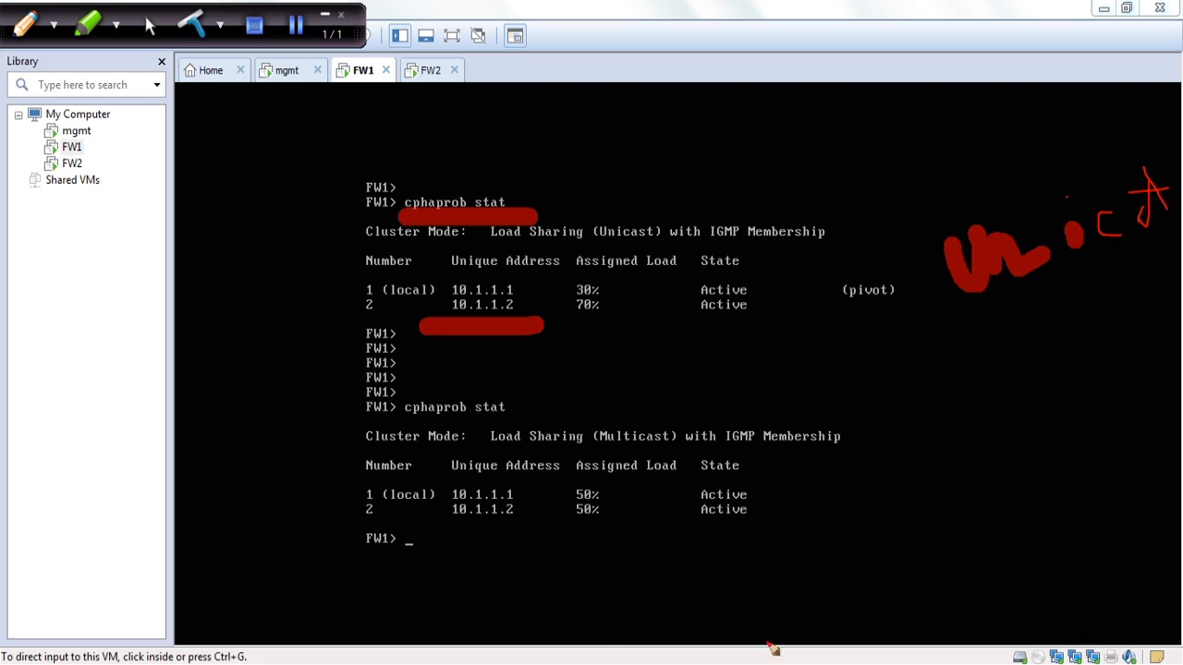
pyautogui.moveTo(588, 544)
pyautogui.mouseDown()
pyautogui.moveTo(784, 524)
pyautogui.moveTo(839, 482)
pyautogui.moveTo(939, 499)
pyautogui.mouseUp()
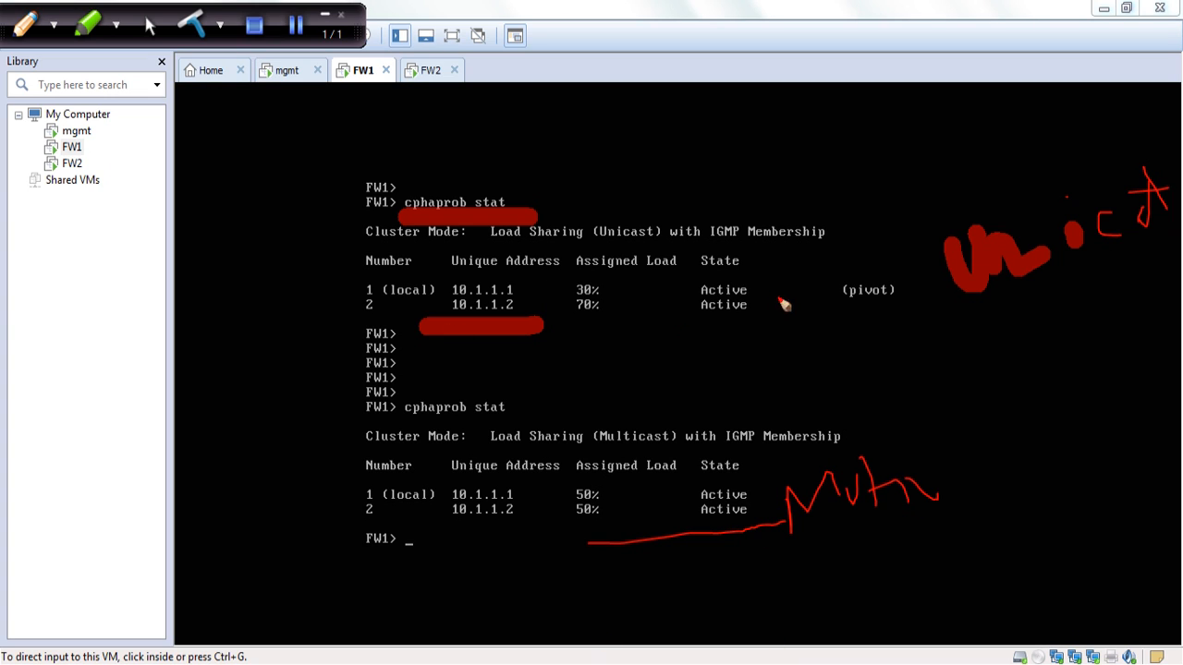
pyautogui.moveTo(608, 290)
pyautogui.mouseDown()
pyautogui.moveTo(641, 294)
pyautogui.moveTo(623, 296)
pyautogui.mouseUp()
pyautogui.moveTo(617, 294)
pyautogui.mouseDown()
pyautogui.moveTo(647, 289)
pyautogui.moveTo(633, 316)
pyautogui.mouseUp()
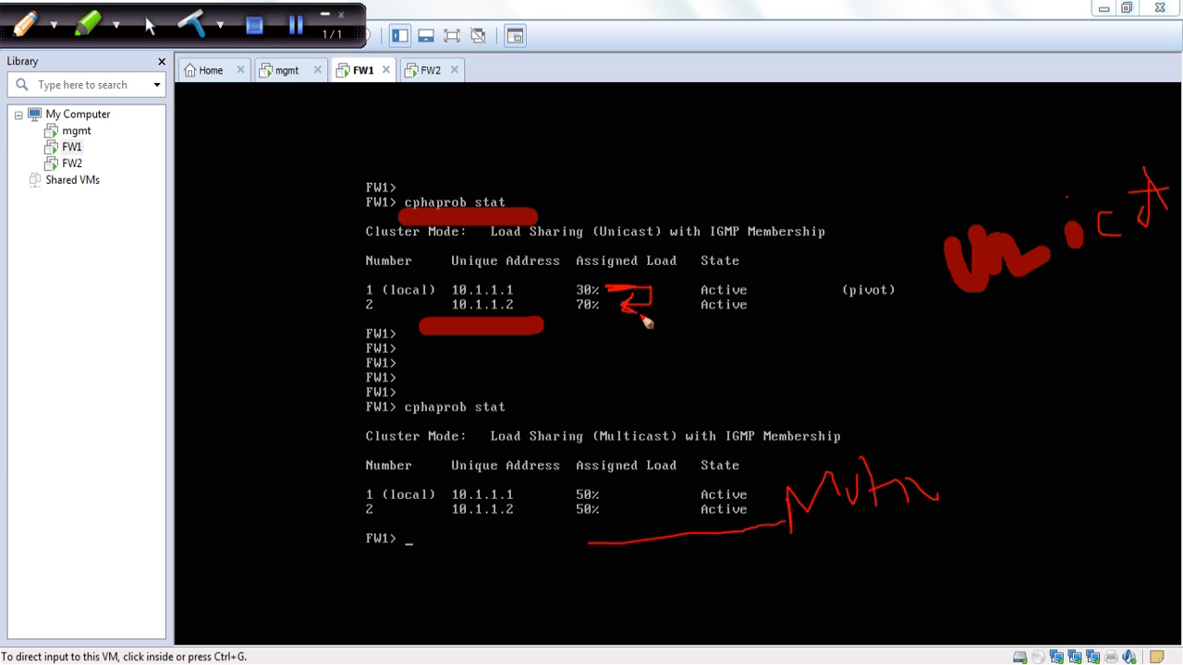
pyautogui.moveTo(580, 308)
pyautogui.mouseDown()
pyautogui.moveTo(595, 314)
pyautogui.moveTo(554, 287)
pyautogui.moveTo(576, 283)
pyautogui.mouseUp()
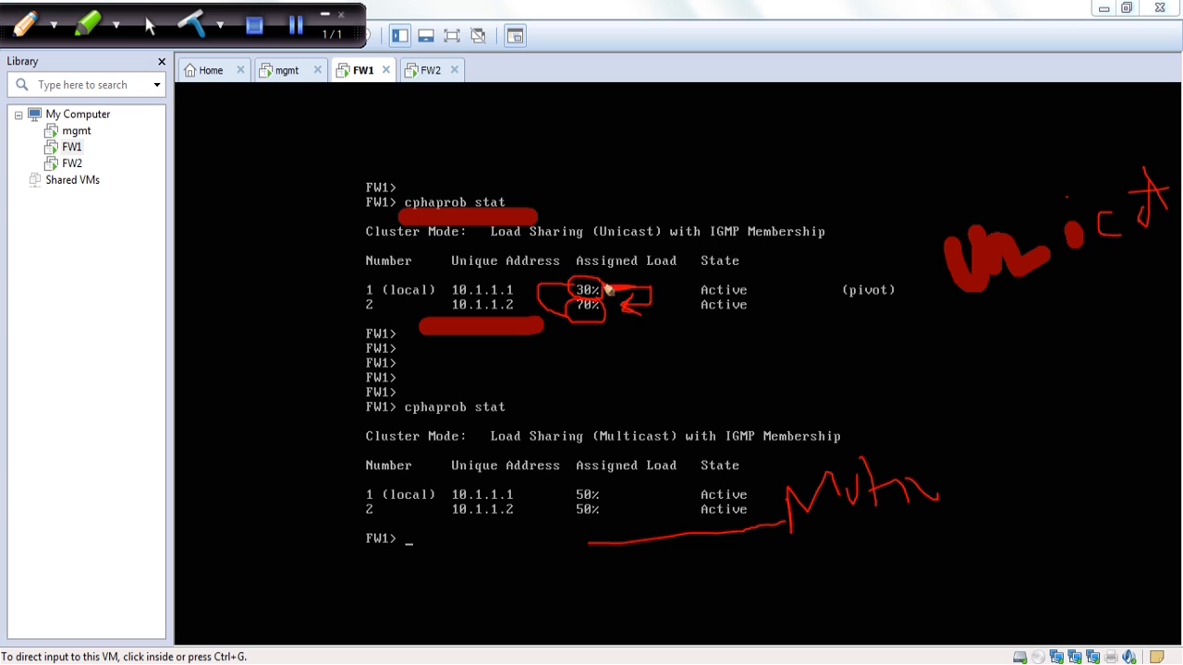
pyautogui.moveTo(565, 328)
pyautogui.mouseDown()
pyautogui.moveTo(638, 329)
pyautogui.moveTo(618, 342)
pyautogui.mouseUp()
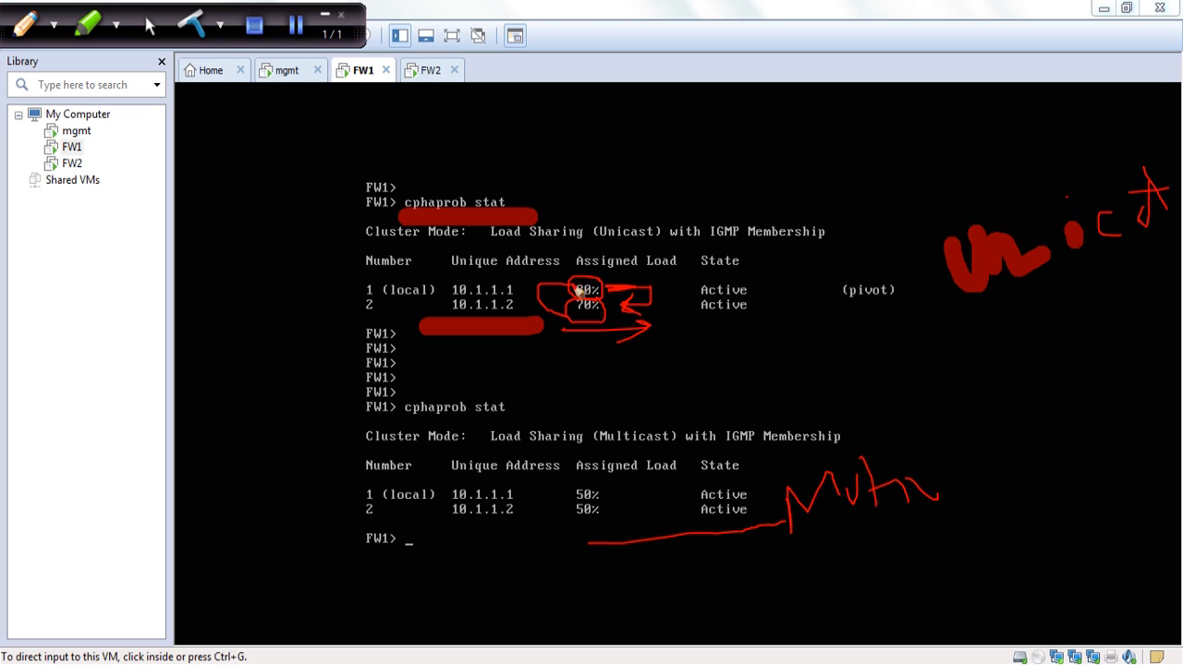
pyautogui.moveTo(543, 266)
pyautogui.mouseDown()
pyautogui.moveTo(647, 253)
pyautogui.moveTo(632, 273)
pyautogui.mouseUp()
pyautogui.moveTo(614, 497)
pyautogui.mouseDown()
pyautogui.moveTo(569, 499)
pyautogui.moveTo(610, 522)
pyautogui.moveTo(563, 477)
pyautogui.moveTo(614, 480)
pyautogui.mouseUp()
pyautogui.moveTo(924, 531); pyautogui.dragTo(636, 532)
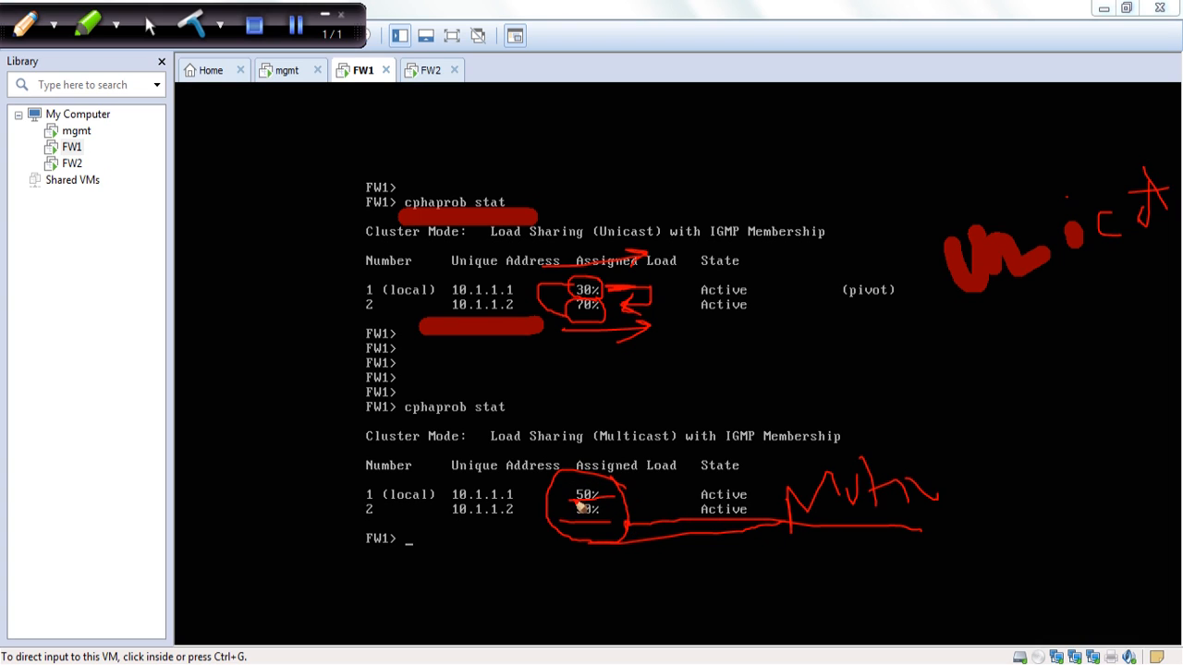
pyautogui.moveTo(569, 517); pyautogui.dragTo(652, 523)
pyautogui.moveTo(567, 506); pyautogui.dragTo(647, 504)
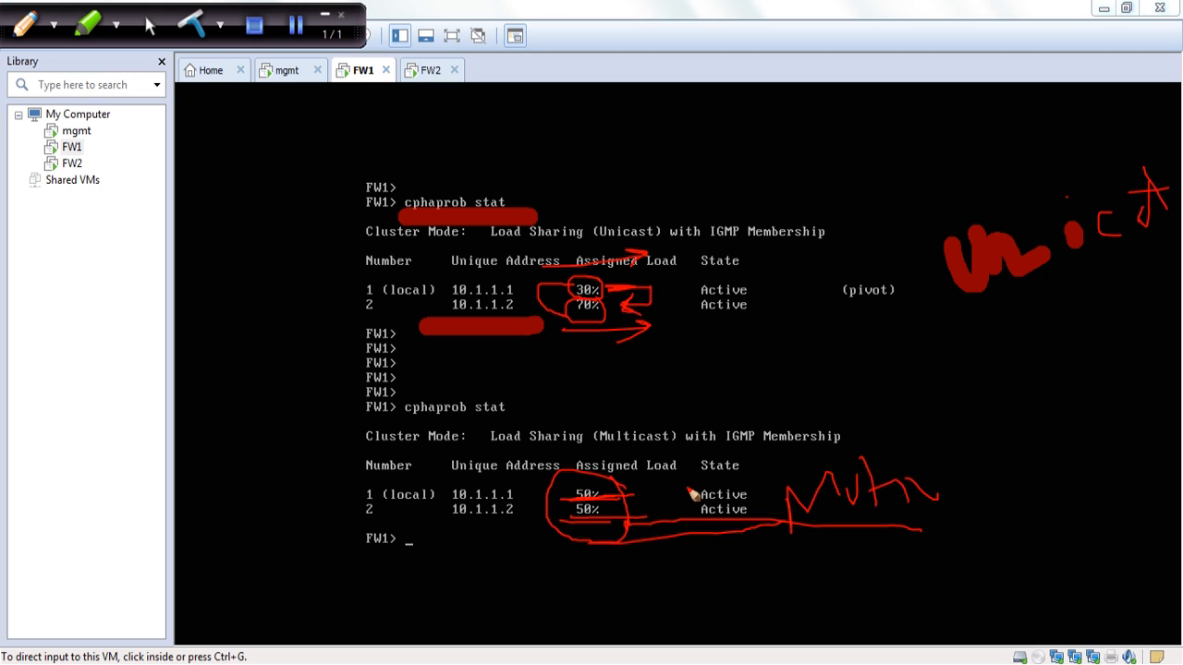
pyautogui.moveTo(727, 138); pyautogui.dragTo(747, 185)
pyautogui.moveTo(734, 168); pyautogui.dragTo(769, 189)
pyautogui.moveTo(775, 145); pyautogui.dragTo(800, 170)
pyautogui.moveTo(804, 150); pyautogui.dragTo(770, 166)
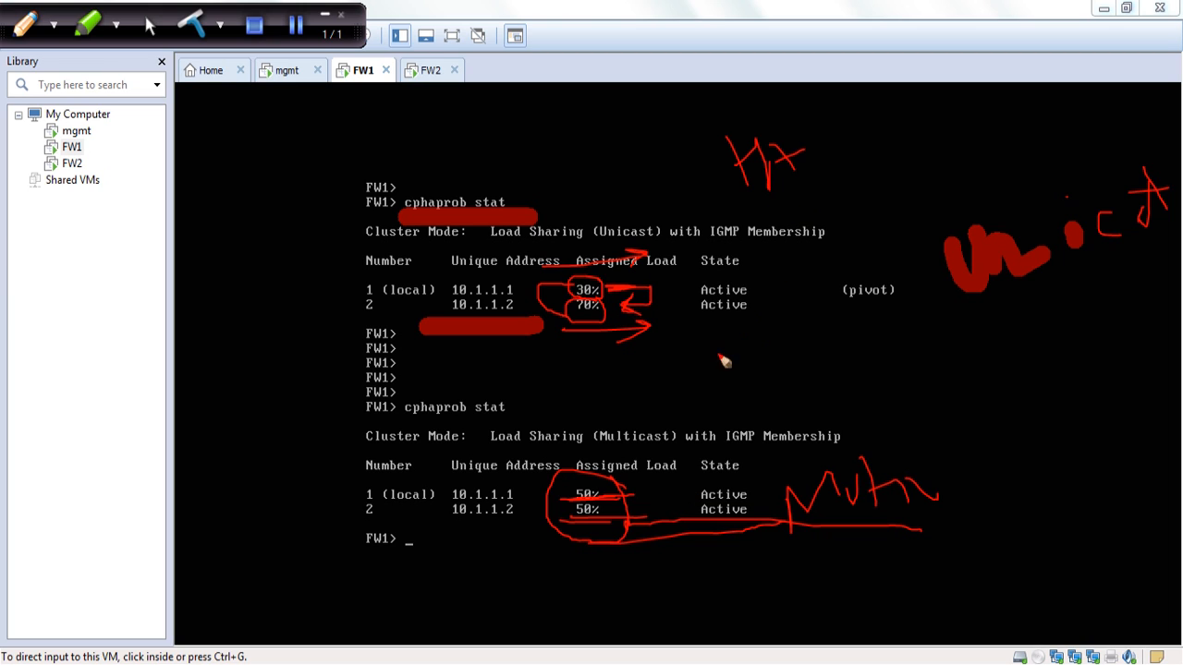
pyautogui.moveTo(583, 369)
pyautogui.mouseDown()
pyautogui.moveTo(632, 387)
pyautogui.moveTo(648, 371)
pyautogui.mouseUp()
pyautogui.moveTo(680, 349); pyautogui.dragTo(680, 371)
pyautogui.click(683, 303)
pyautogui.moveTo(688, 317); pyautogui.dragTo(702, 348)
pyautogui.moveTo(582, 434); pyautogui.dragTo(732, 387)
pyautogui.moveTo(792, 340)
pyautogui.mouseDown()
pyautogui.moveTo(845, 366)
pyautogui.moveTo(885, 335)
pyautogui.moveTo(882, 380)
pyautogui.moveTo(932, 316)
pyautogui.moveTo(808, 414)
pyautogui.mouseUp()
pyautogui.moveTo(740, 302); pyautogui.dragTo(763, 399)
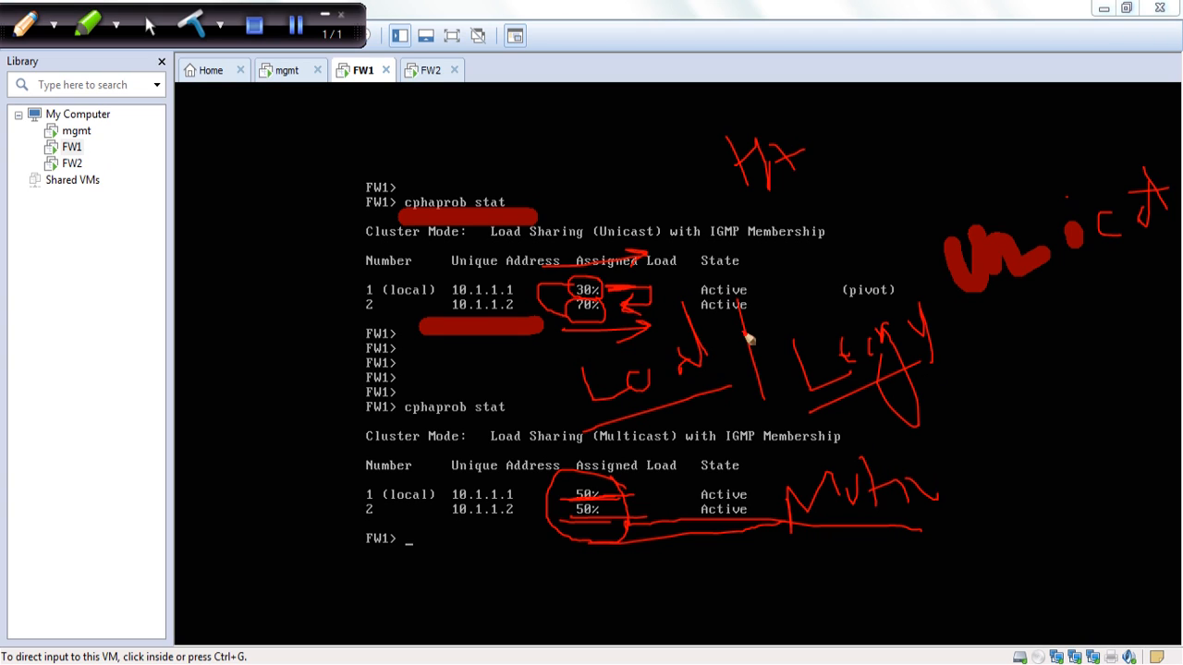
pyautogui.moveTo(741, 330); pyautogui.dragTo(949, 276)
pyautogui.moveTo(928, 222); pyautogui.dragTo(978, 374)
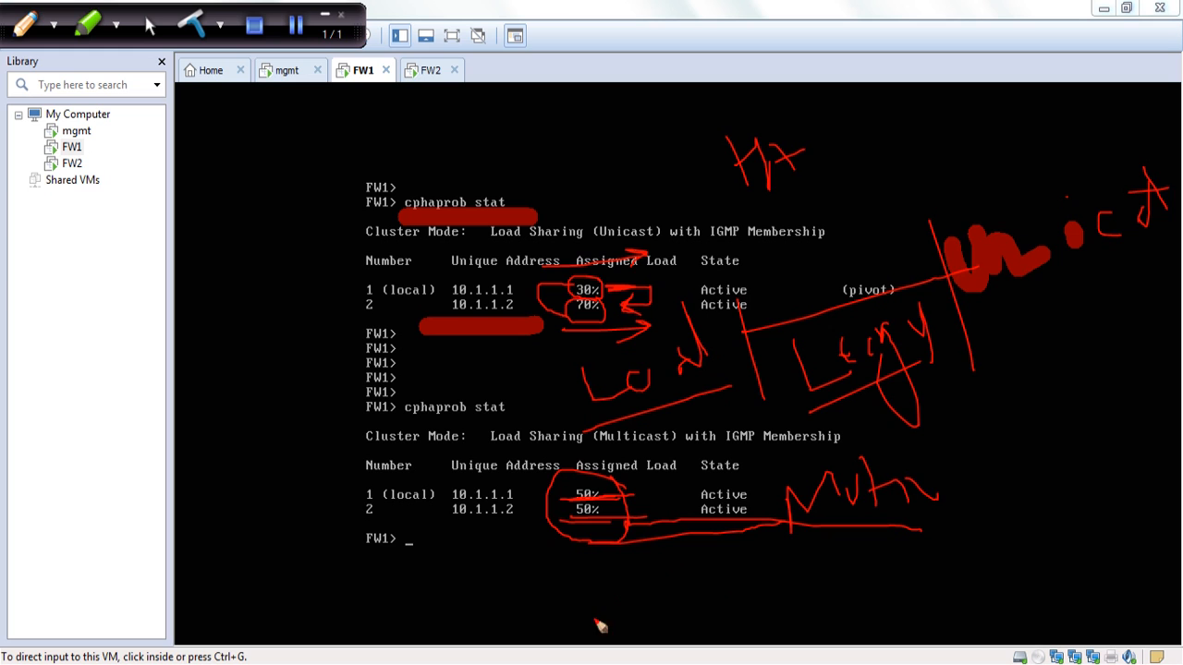
# Switch to the CheckPoint11 presentation in PowerPoint and show its slides full screen, going past the network diagram to the closing Thank You slide
pyautogui.moveTo(560, 663)
pyautogui.click(489, 599)
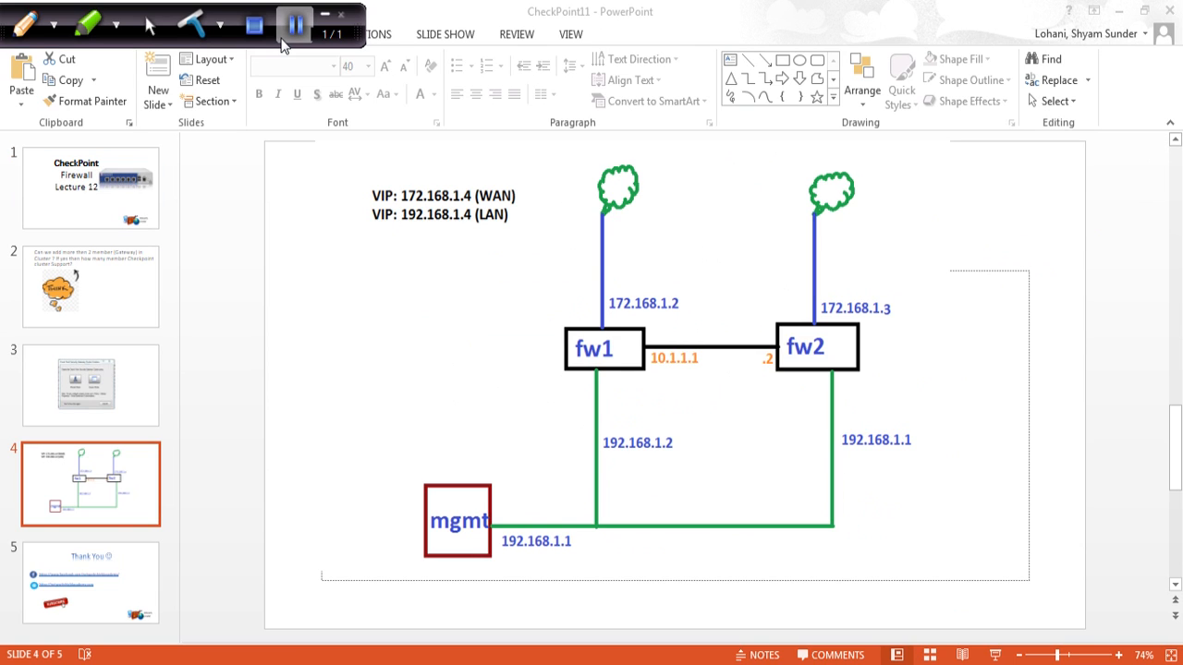
pyautogui.click(284, 43)
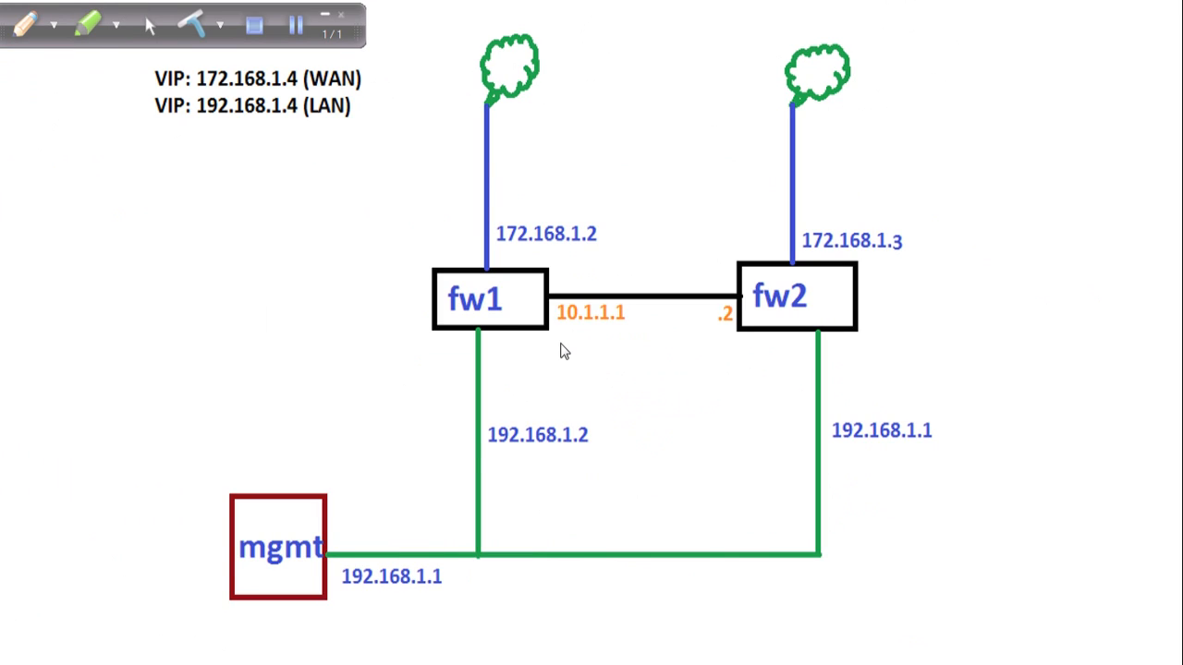
pyautogui.click(536, 267)
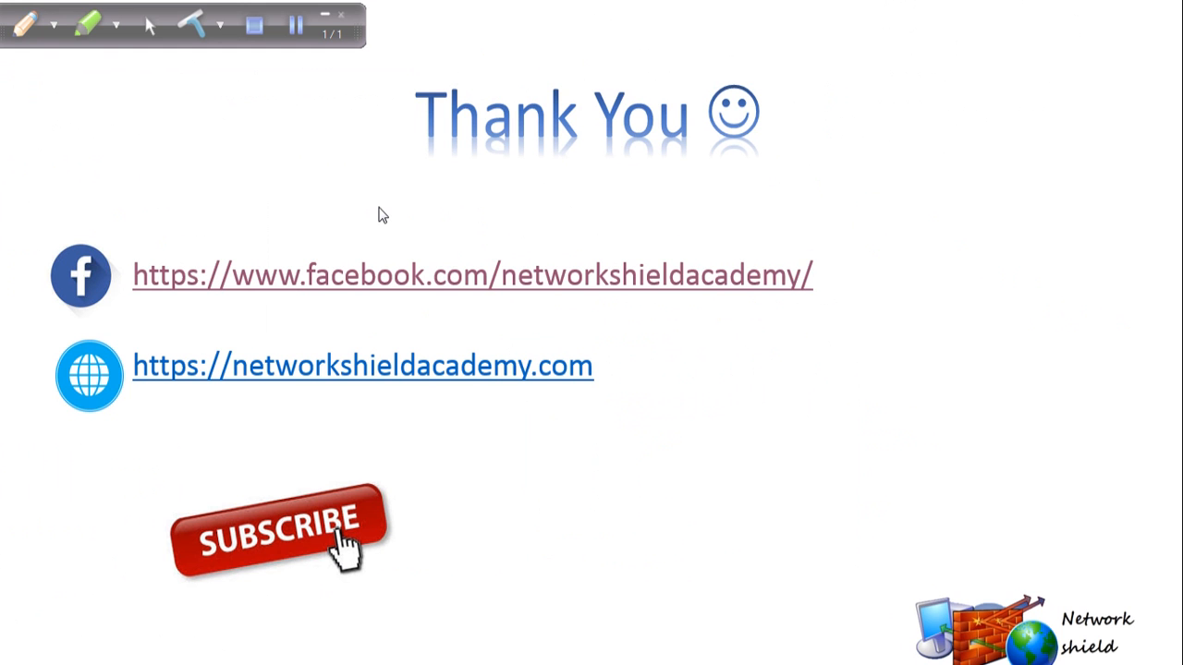